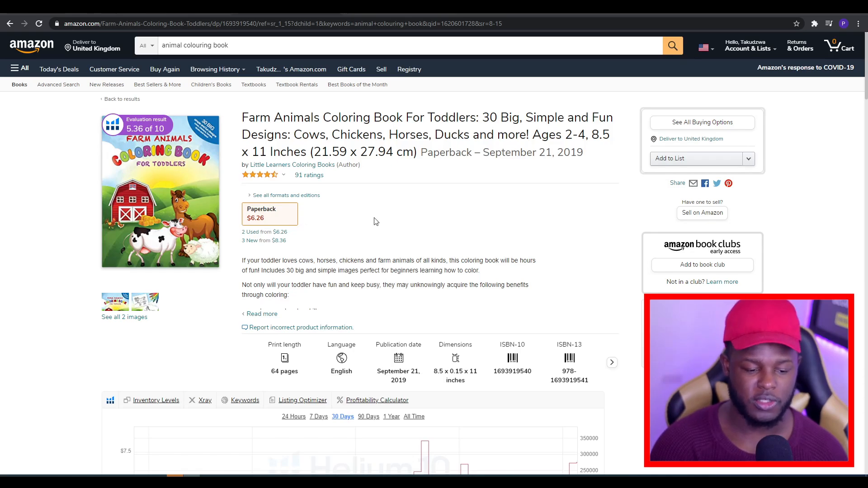
# Step: View the front and back cover images of the farm animals coloring book, and close the image viewer
pyautogui.click(114, 302)
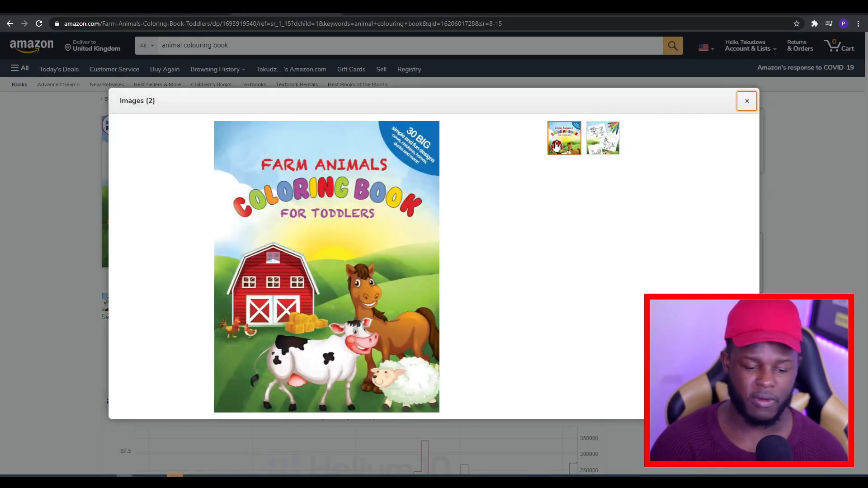
pyautogui.click(608, 143)
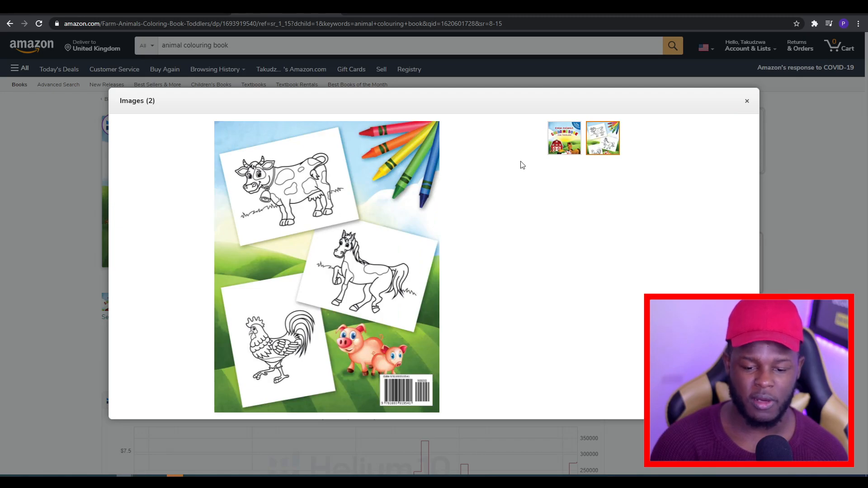
pyautogui.click(577, 142)
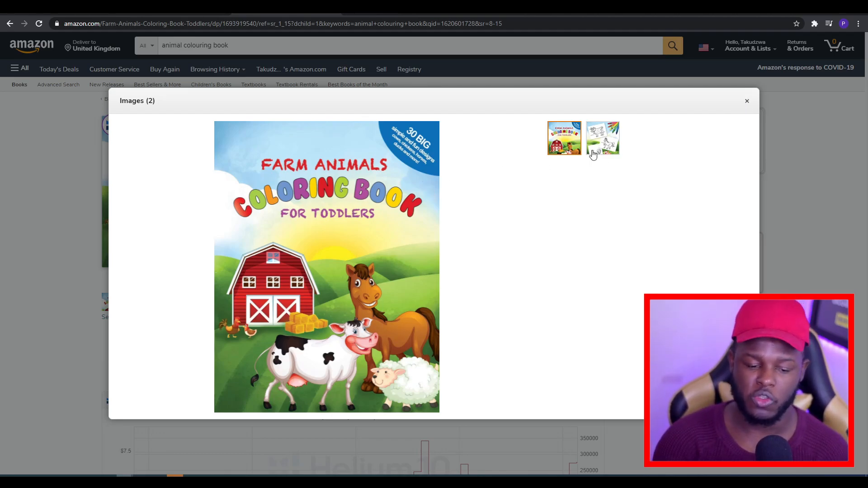
pyautogui.click(747, 101)
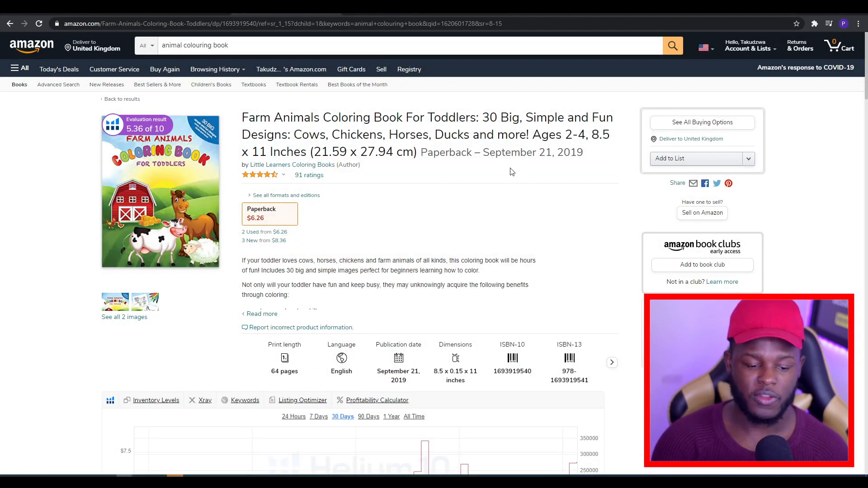
# Step: Copy the coloring book's current BSR number from the sales estimator details on its product page
pyautogui.scroll(-1, 510, 171)
pyautogui.scroll(1, 529, 145)
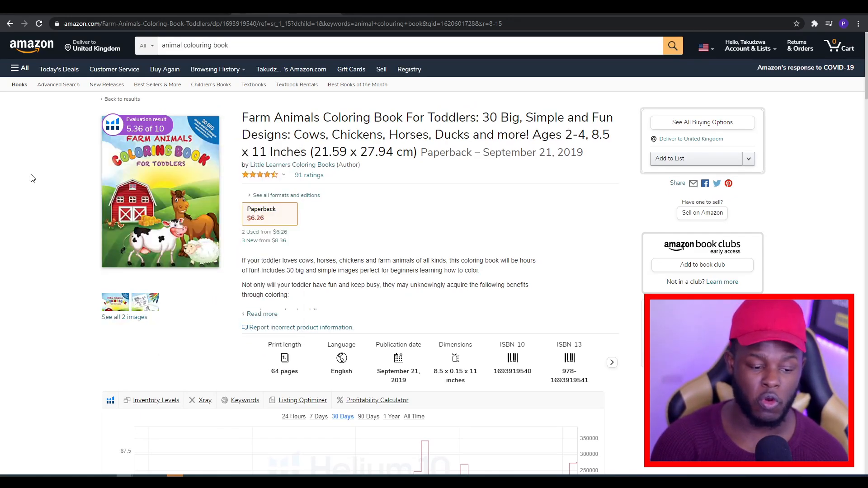
pyautogui.scroll(-4, 99, 156)
pyautogui.scroll(4, 384, 234)
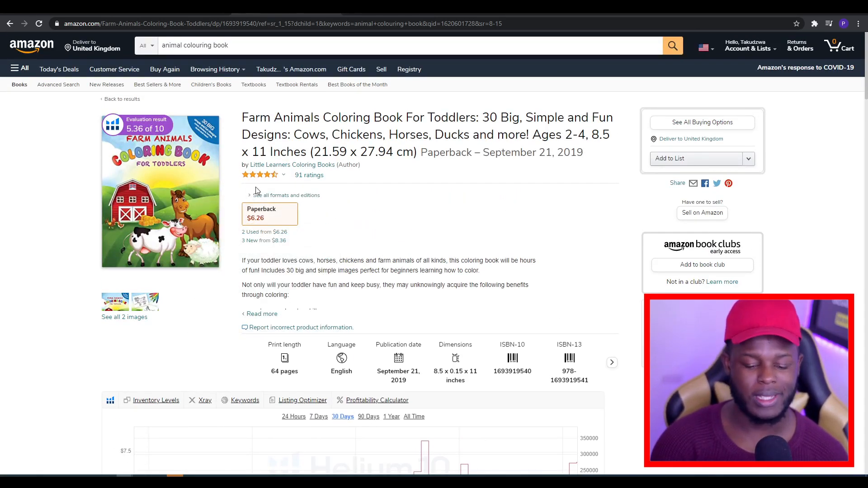
pyautogui.scroll(-5, 256, 190)
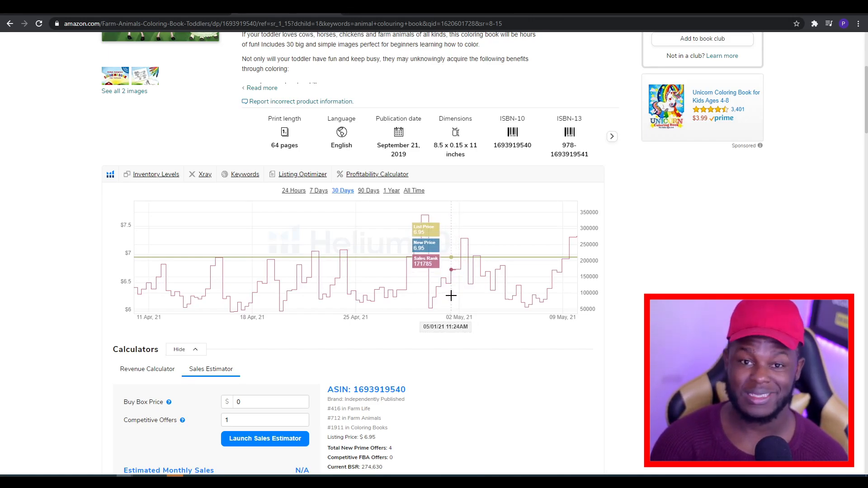
pyautogui.scroll(-5, 626, 300)
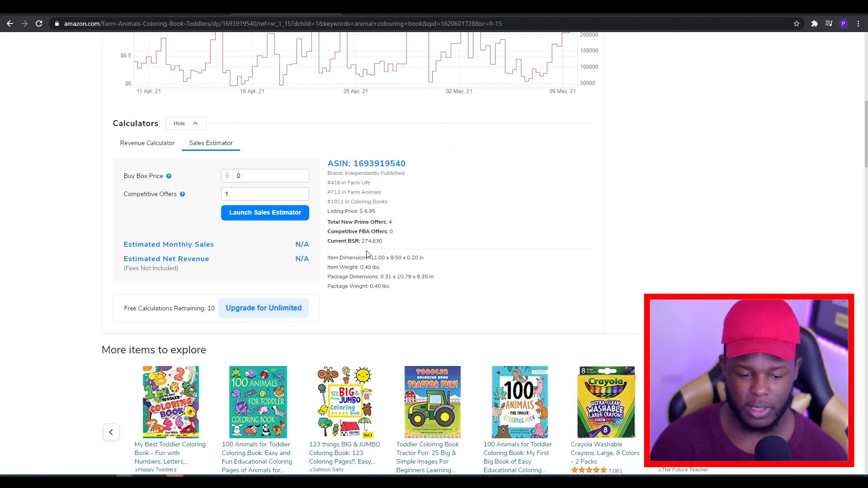
pyautogui.moveTo(362, 241); pyautogui.dragTo(382, 244)
pyautogui.hotkey('ctrl', 'c')
pyautogui.rightClick(379, 245)
pyautogui.click(402, 252)
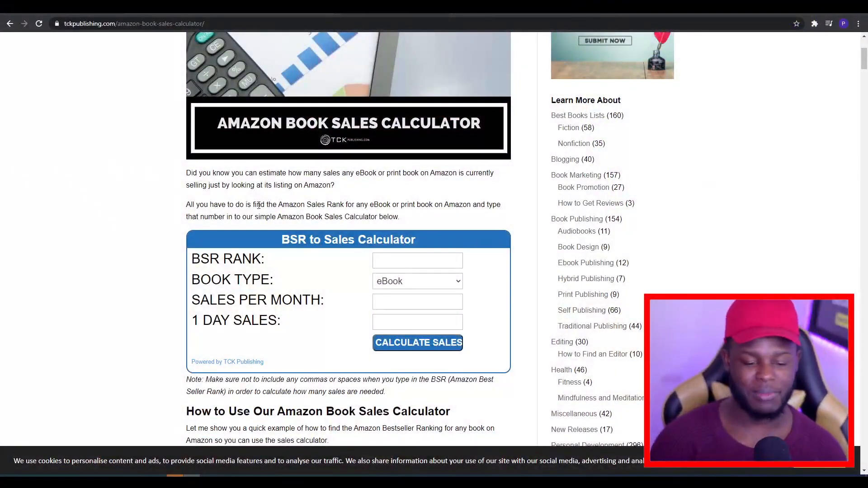
# Step: Set the book type to Book in the BSR to Sales Calculator on the TCK Publishing site
pyautogui.click(446, 282)
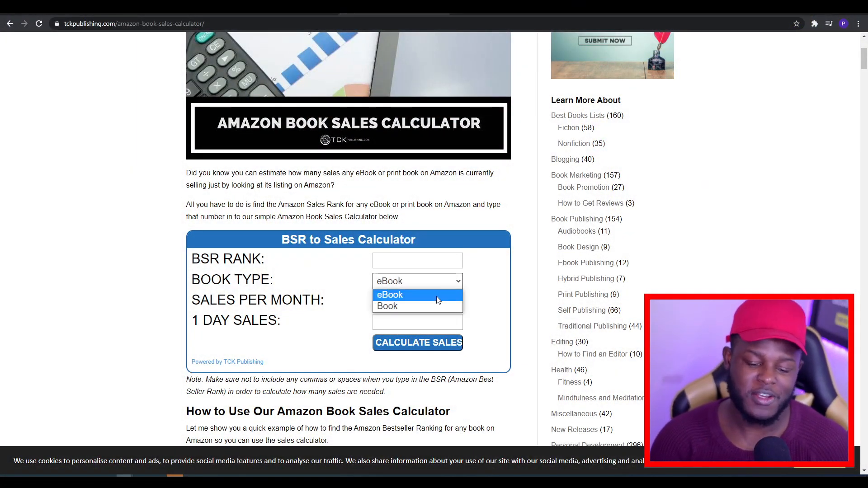
pyautogui.click(436, 293)
pyautogui.click(442, 283)
pyautogui.click(441, 302)
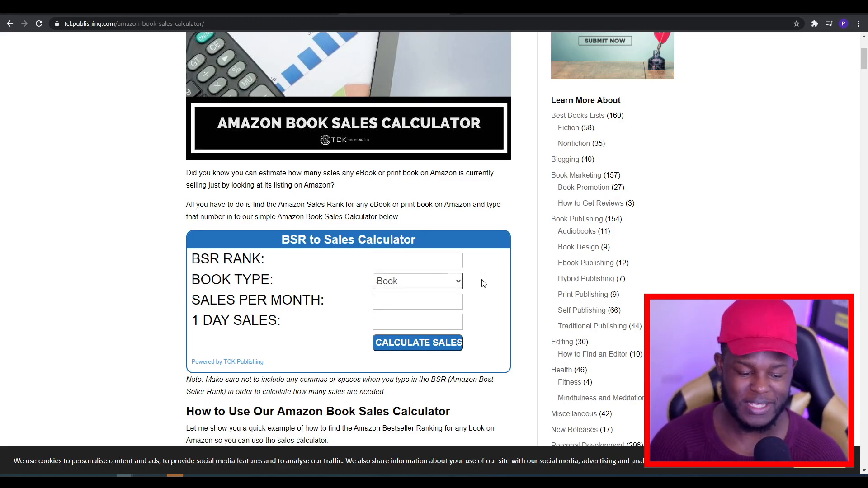
# Step: Enter the copied rank as 274630 without the comma, calculate the sales, and check the monthly and daily estimates
pyautogui.click(424, 260)
pyautogui.hotkey('ctrl', 'v')
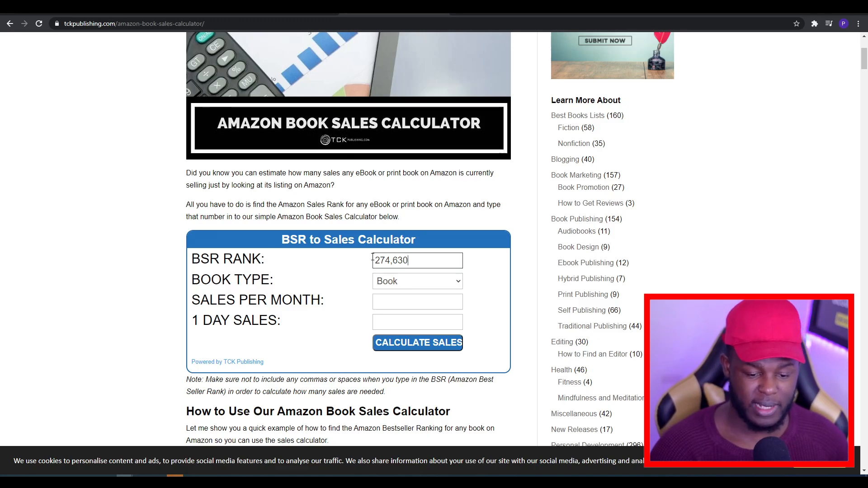
pyautogui.click(395, 257)
pyautogui.press('BackSpace')
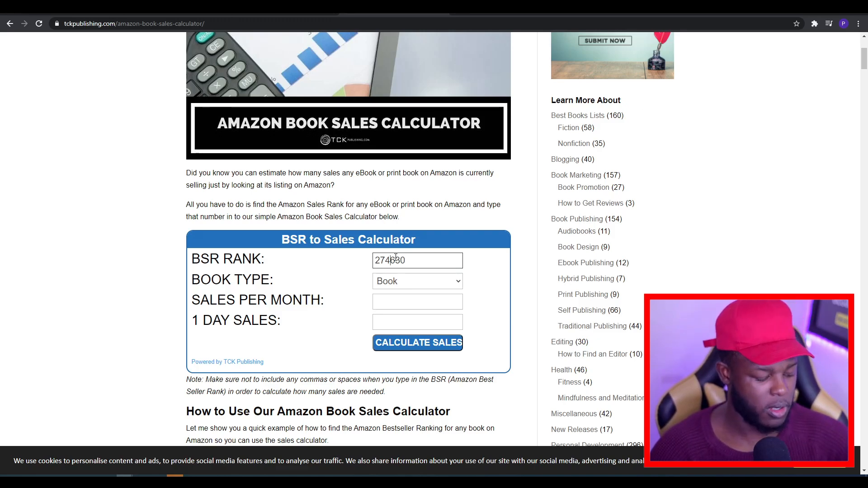
pyautogui.click(438, 347)
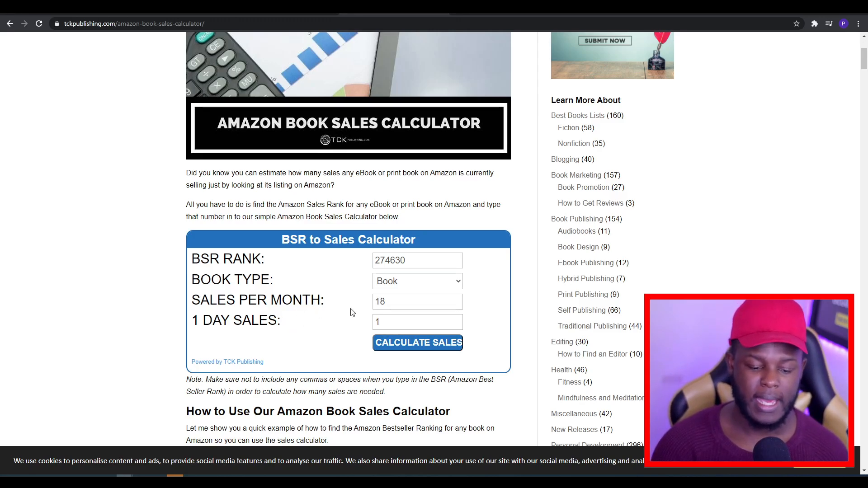
pyautogui.moveTo(389, 302); pyautogui.dragTo(370, 322)
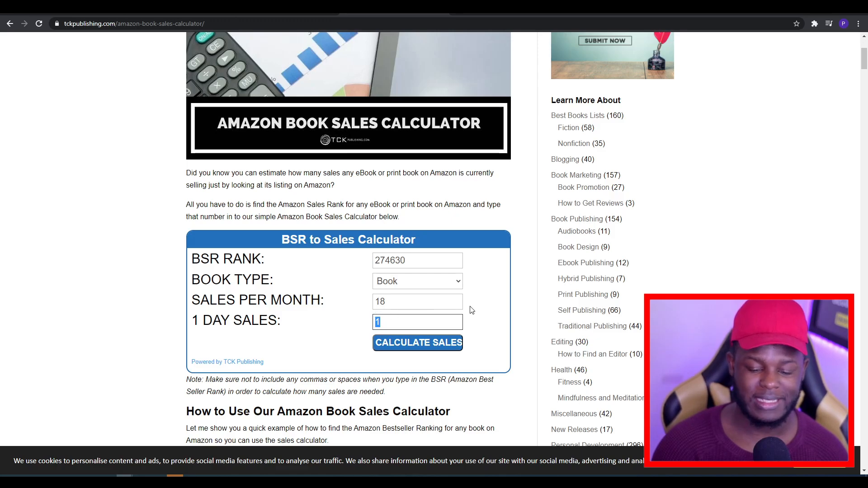
pyautogui.click(494, 319)
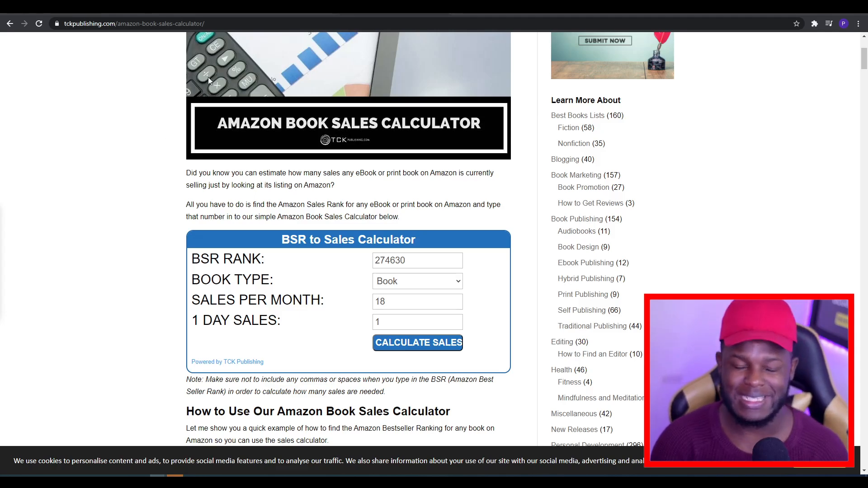
# Step: Return to the Amazon product page and check the coloring book's listing price, paperback price and sales rank chart
pyautogui.click(285, 8)
pyautogui.moveTo(363, 257); pyautogui.dragTo(382, 260)
pyautogui.click(465, 264)
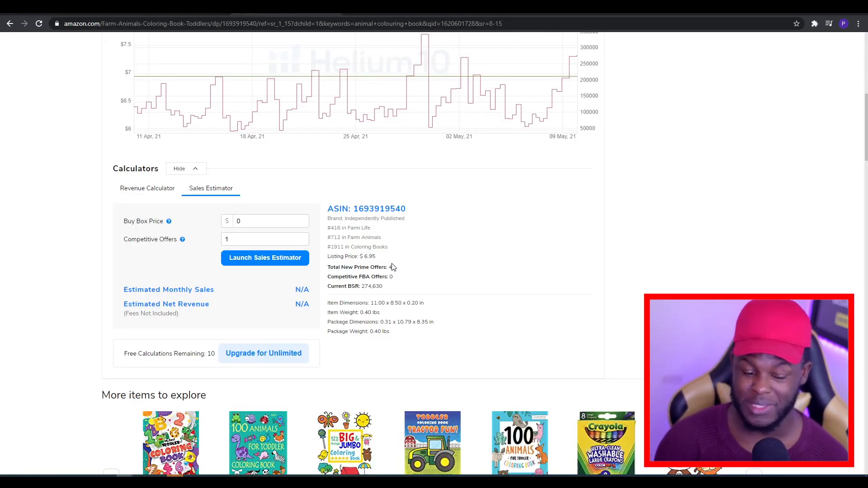
pyautogui.scroll(9, 368, 259)
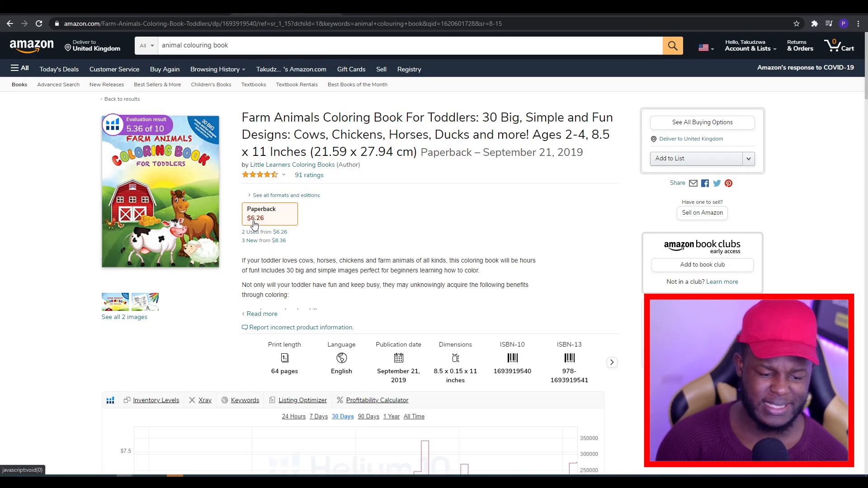
pyautogui.scroll(-2, 285, 219)
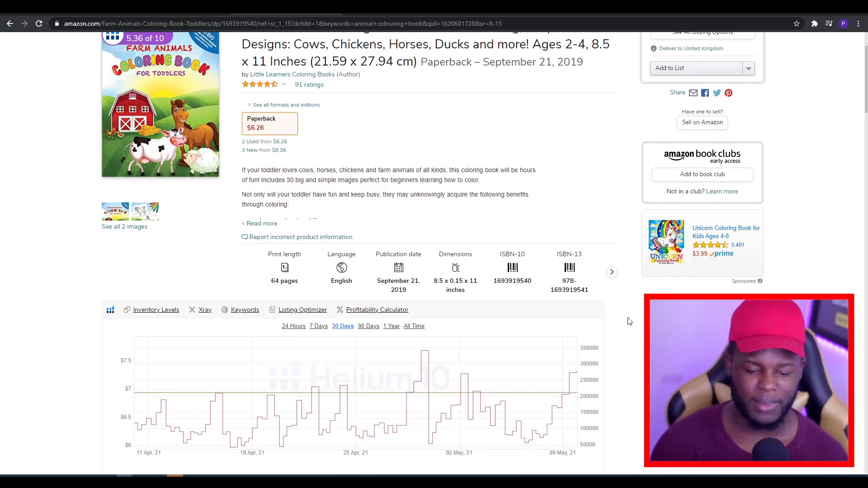
pyautogui.scroll(2, 434, 253)
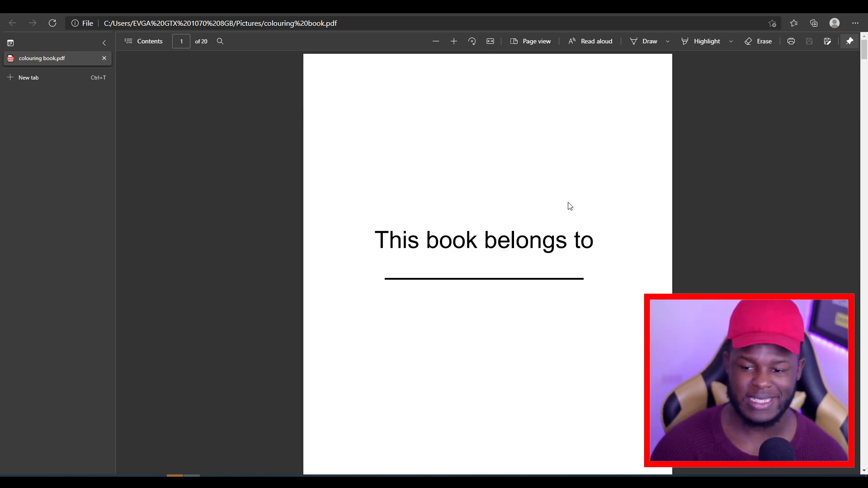
# Step: Look through the pages of colouring book.pdf, including the blank pages between the drawings
pyautogui.moveTo(865, 55)
pyautogui.mouseDown()
pyautogui.moveTo(866, 270)
pyautogui.moveTo(864, 129)
pyautogui.mouseUp()
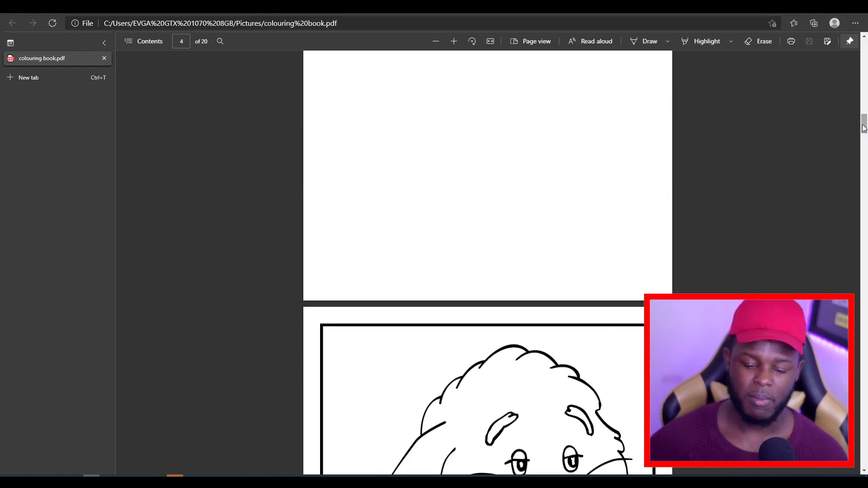
pyautogui.scroll(1, 380, 216)
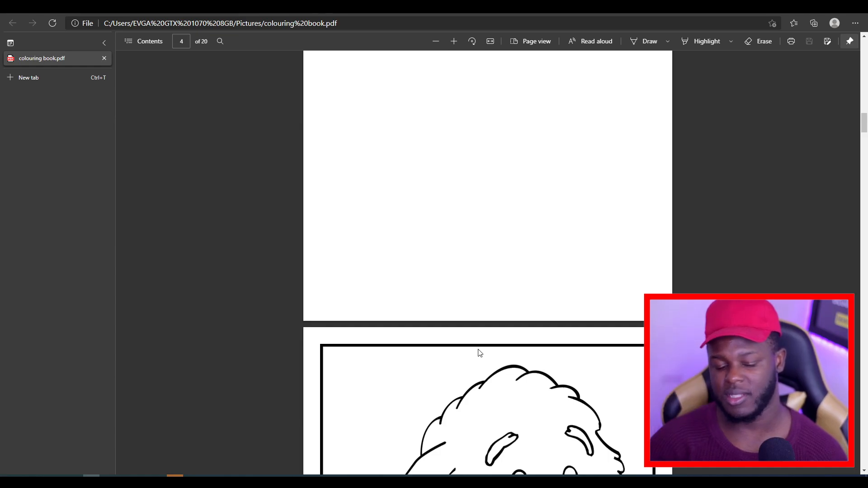
pyautogui.moveTo(865, 128); pyautogui.dragTo(865, 151)
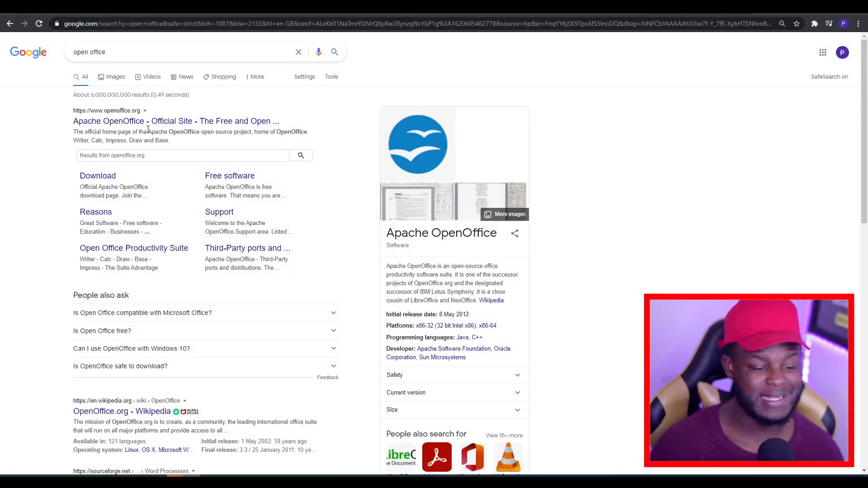
# Step: Open the official Apache OpenOffice website from the Google results
pyautogui.click(149, 121)
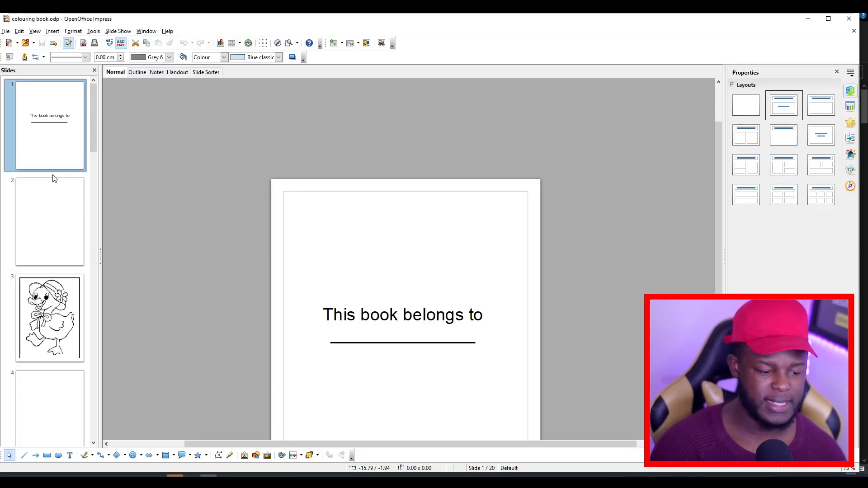
# Step: Switch to colouring book.odp in OpenOffice Impress and review the title, duck and rabbit slides, ending on slide 3
pyautogui.click(54, 151)
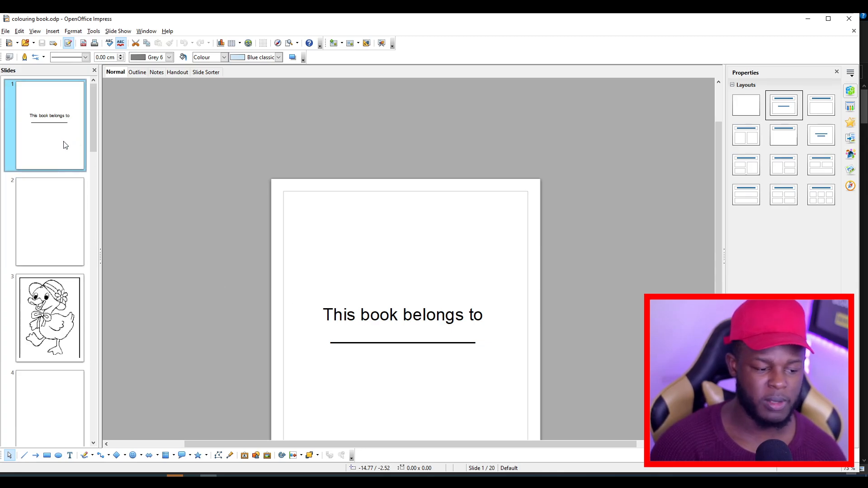
pyautogui.click(52, 292)
pyautogui.scroll(-3, 58, 285)
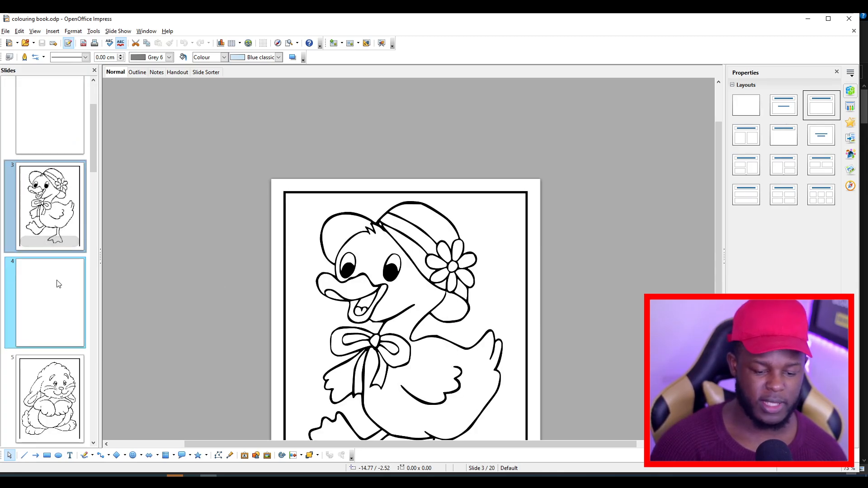
pyautogui.click(54, 377)
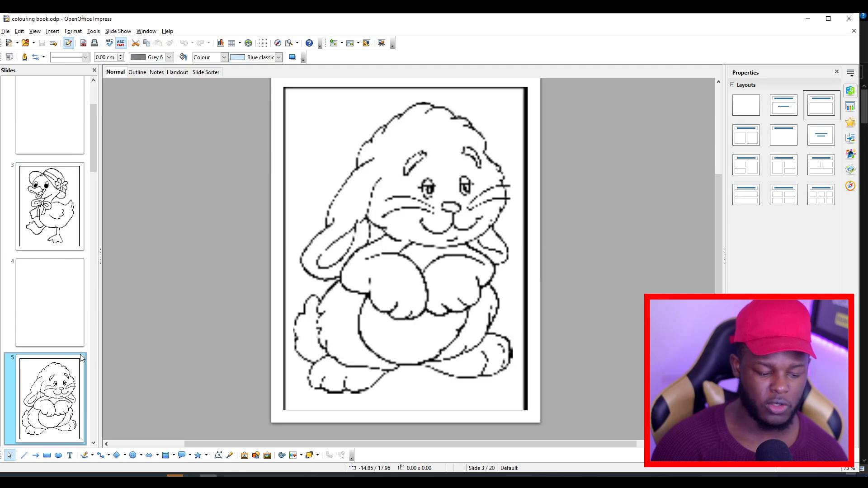
pyautogui.scroll(3, 39, 145)
pyautogui.click(58, 282)
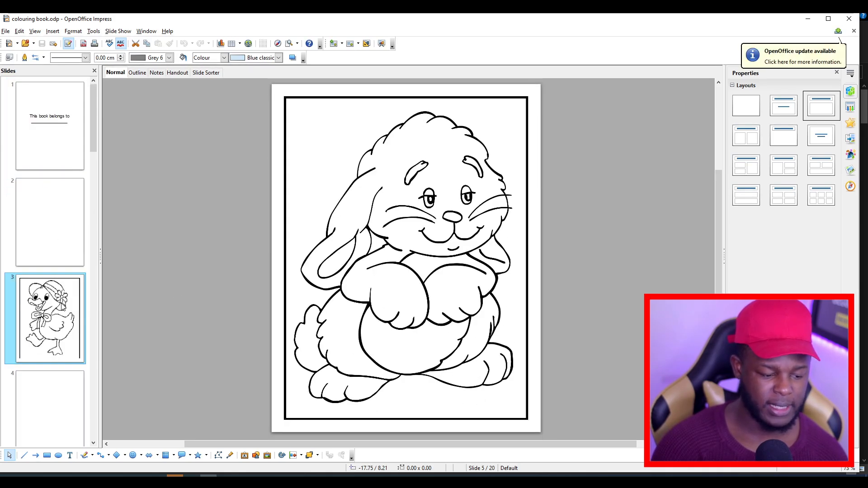
# Step: Select the border image and the duck image in turn on slide 3 to examine how the page is layered
pyautogui.click(484, 102)
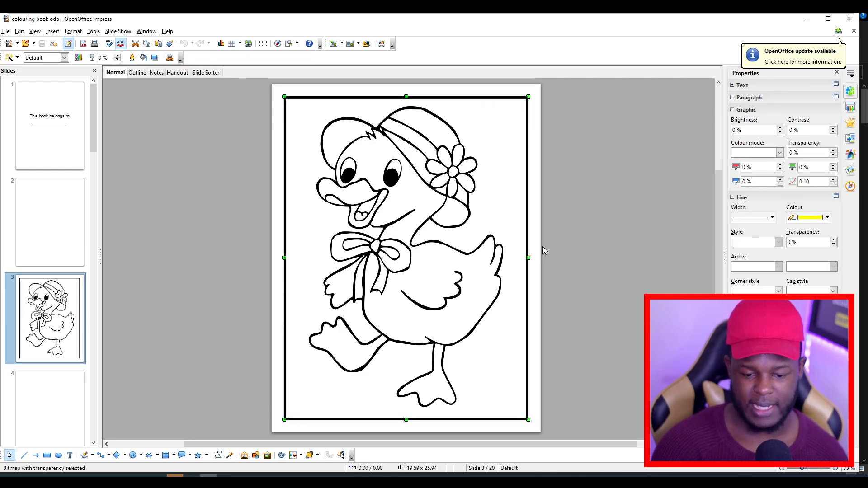
pyautogui.click(571, 119)
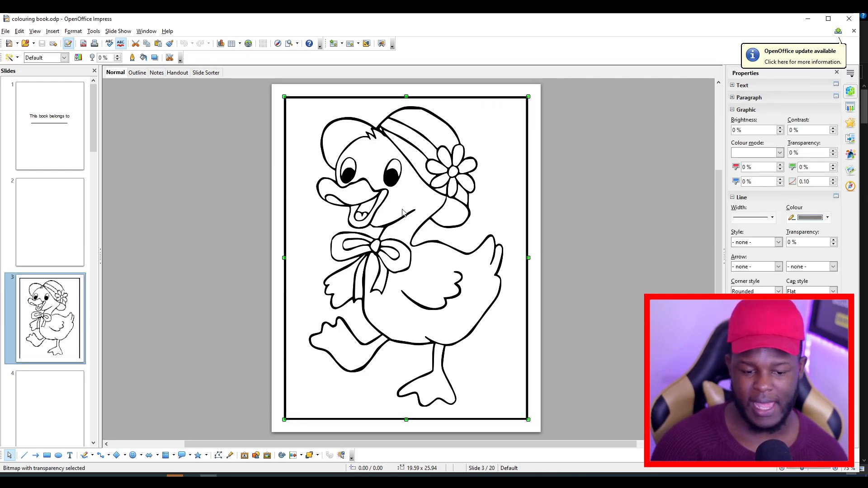
pyautogui.click(420, 114)
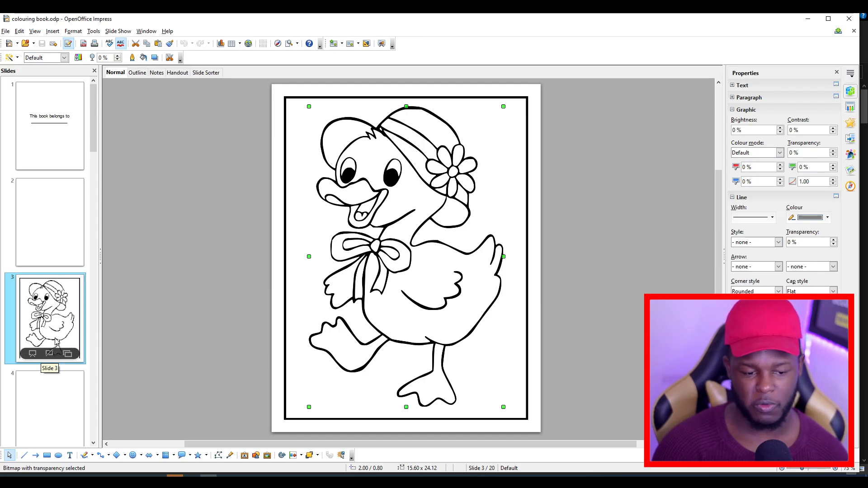
pyautogui.click(526, 109)
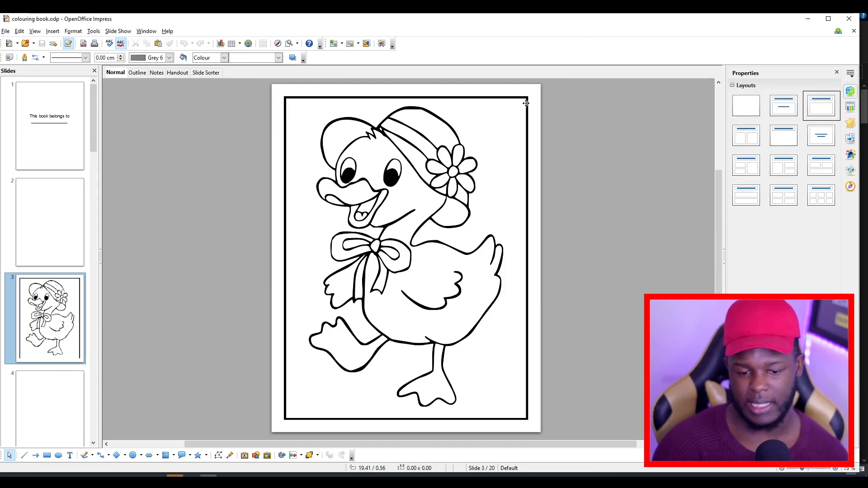
pyautogui.click(524, 99)
pyautogui.click(437, 165)
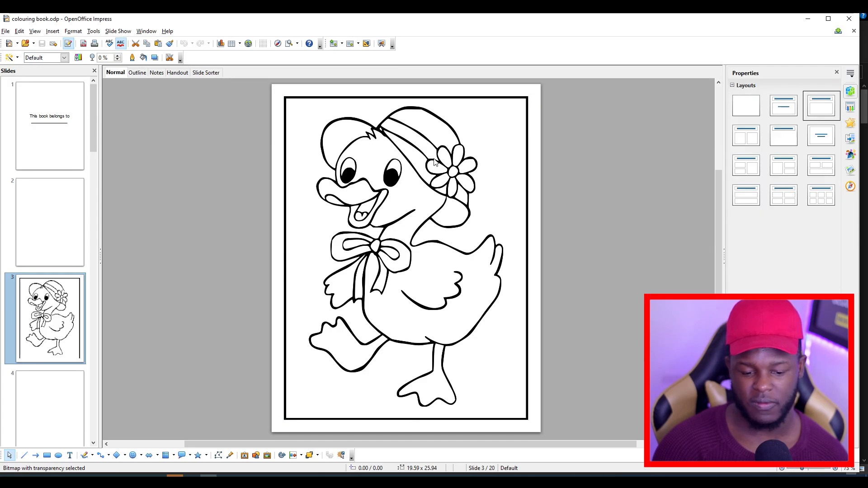
pyautogui.click(404, 107)
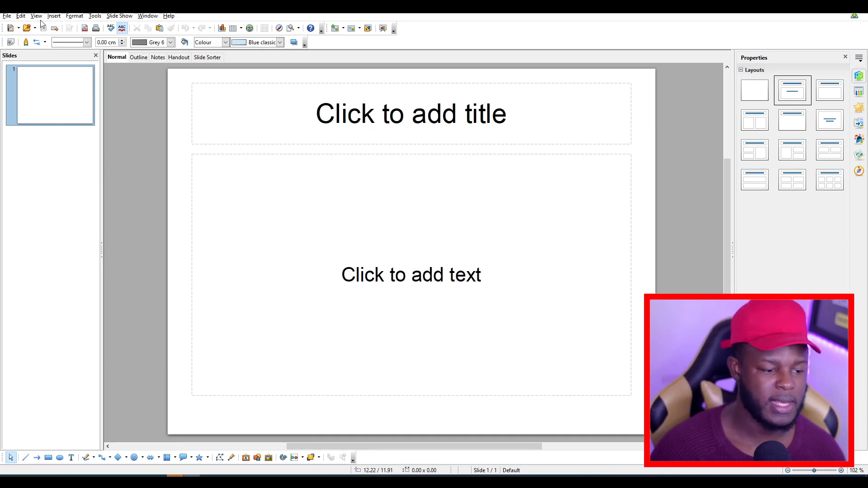
# Step: Set the blank presentation's page size to 8.5 in wide and 11 in high
pyautogui.click(75, 16)
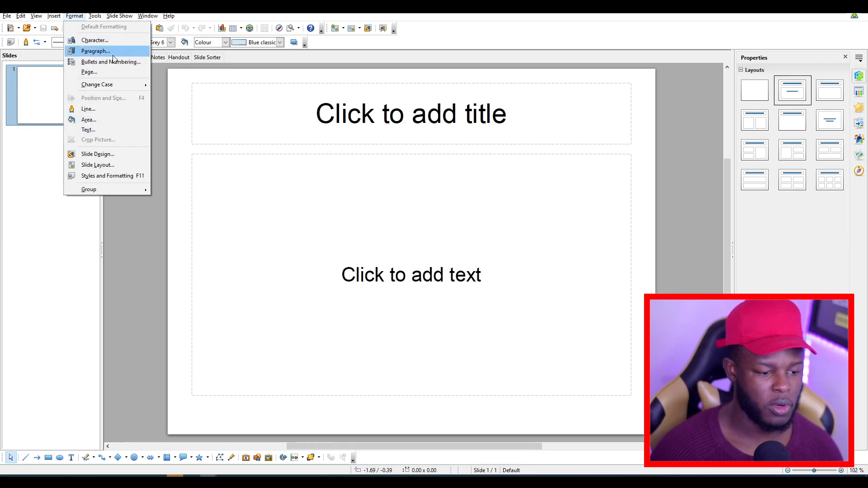
pyautogui.click(110, 72)
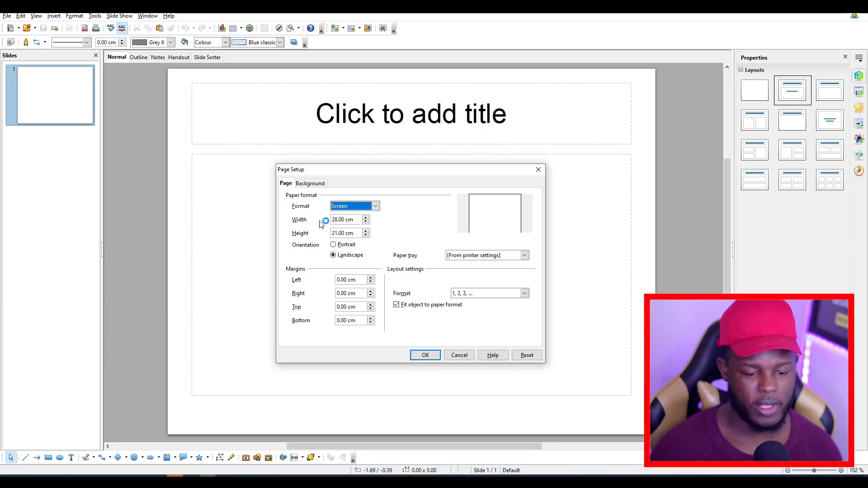
pyautogui.press('Tab')
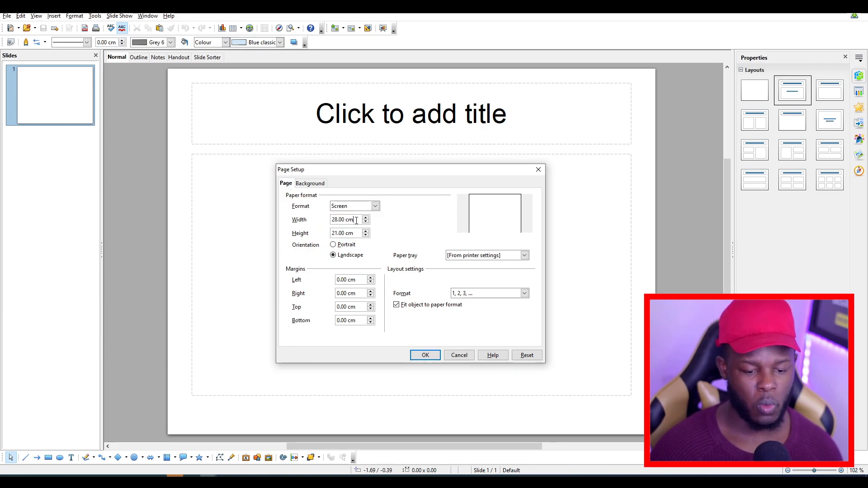
pyautogui.write('8.')
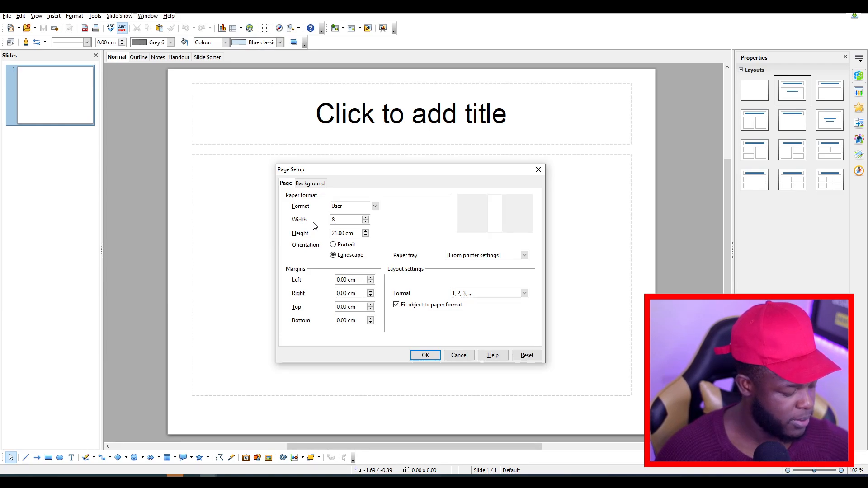
pyautogui.write('5 i')
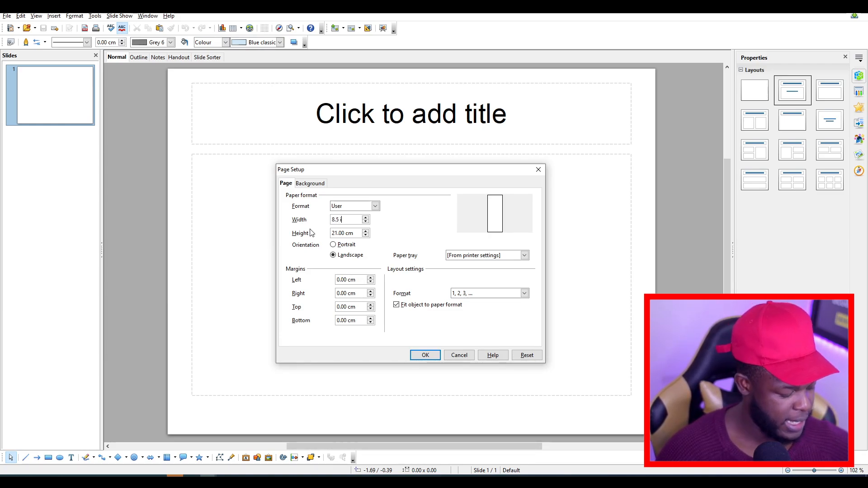
pyautogui.write('n')
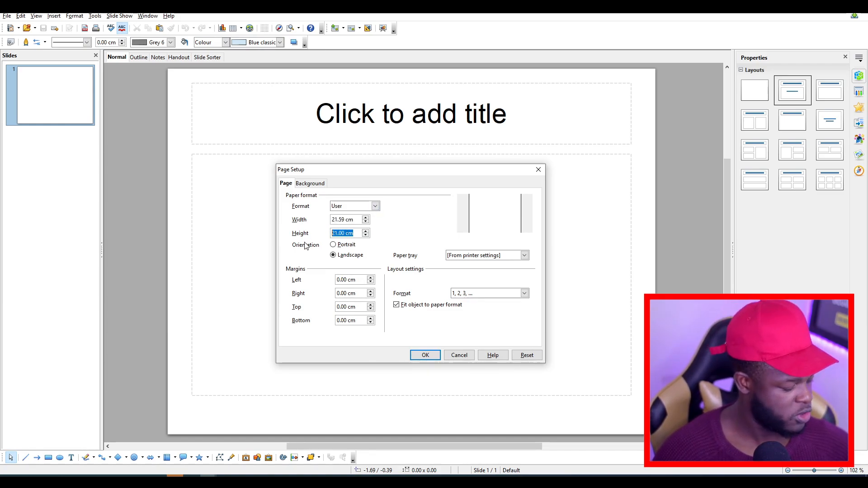
pyautogui.write('11')
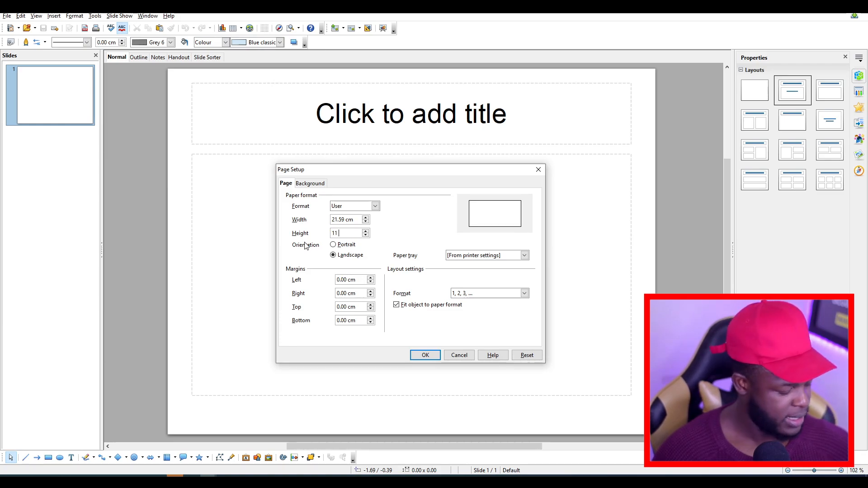
pyautogui.write(' in')
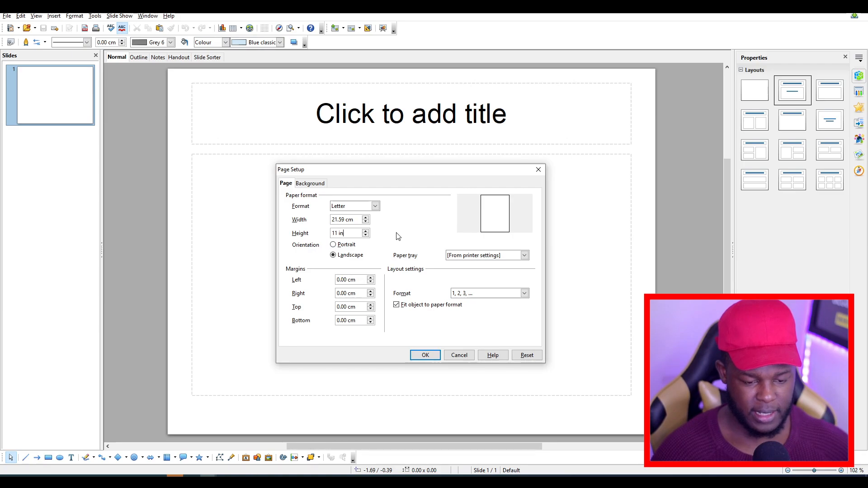
pyautogui.press('Return')
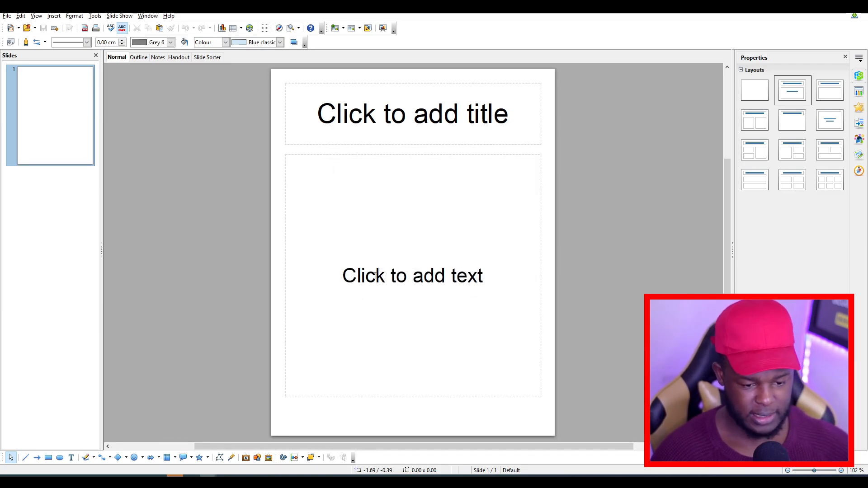
# Step: Delete the empty title placeholder from the first slide
pyautogui.click(540, 113)
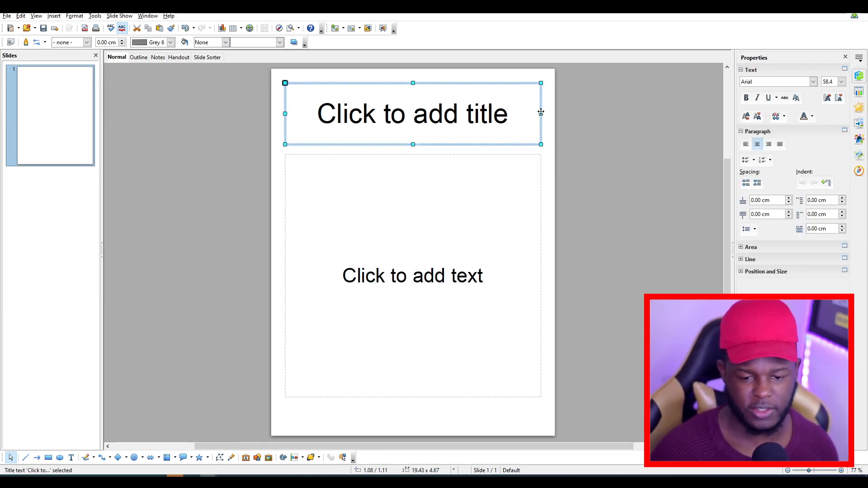
pyautogui.press('Delete')
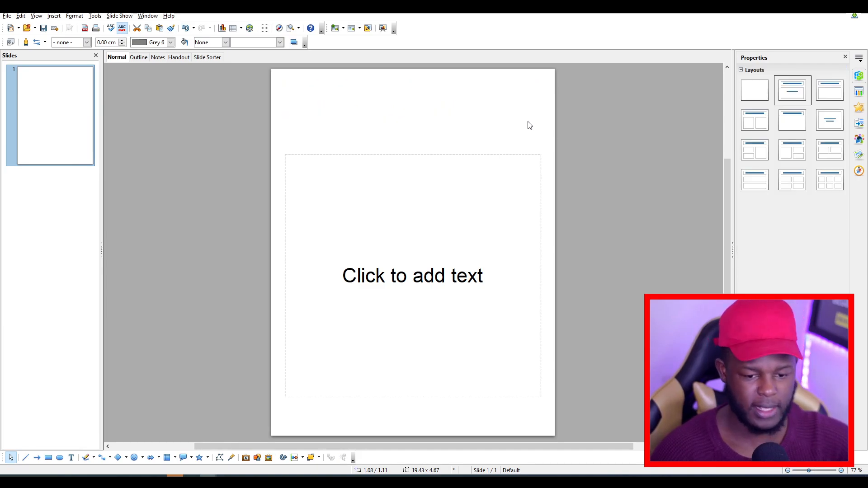
# Step: Write "This book belongs" above an underscore line in the text frame, and move the frame up to about 2.8 cm below the page's upper edge
pyautogui.click(437, 268)
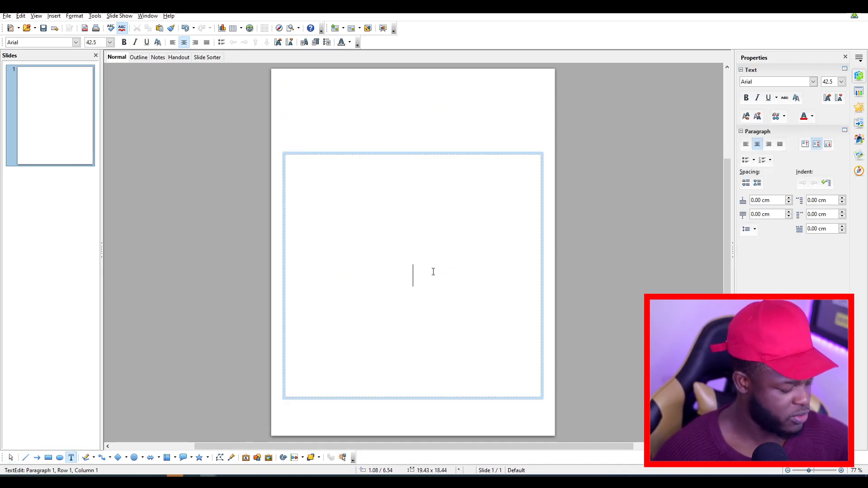
pyautogui.write('Thi')
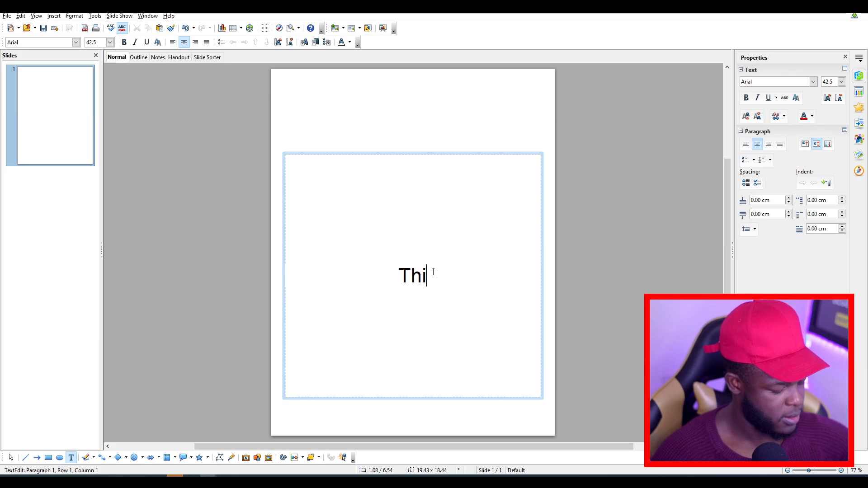
pyautogui.write('s book')
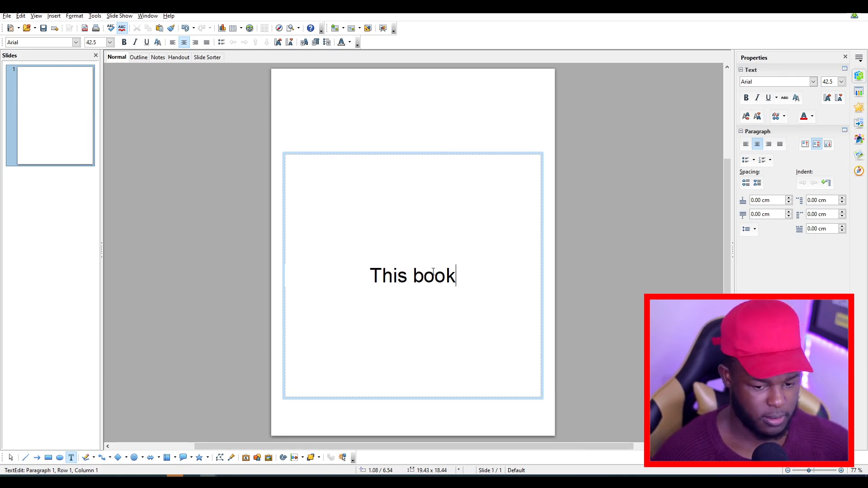
pyautogui.write(' b')
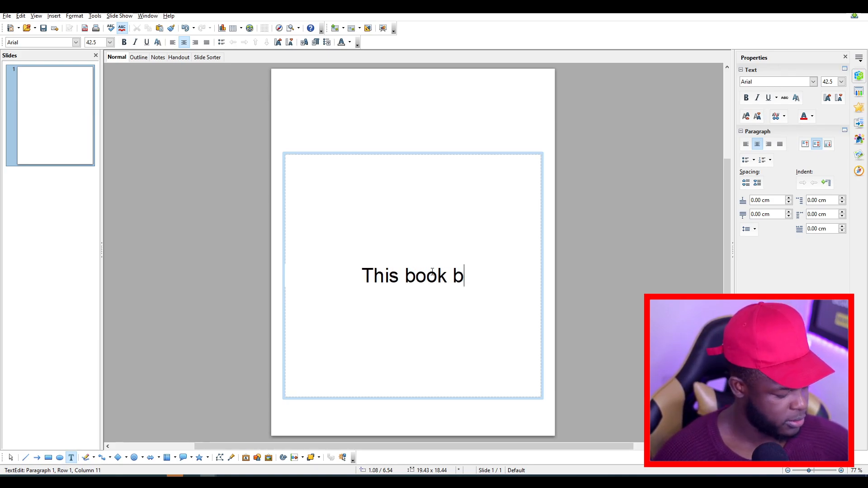
pyautogui.write('elongs')
pyautogui.press('Return')
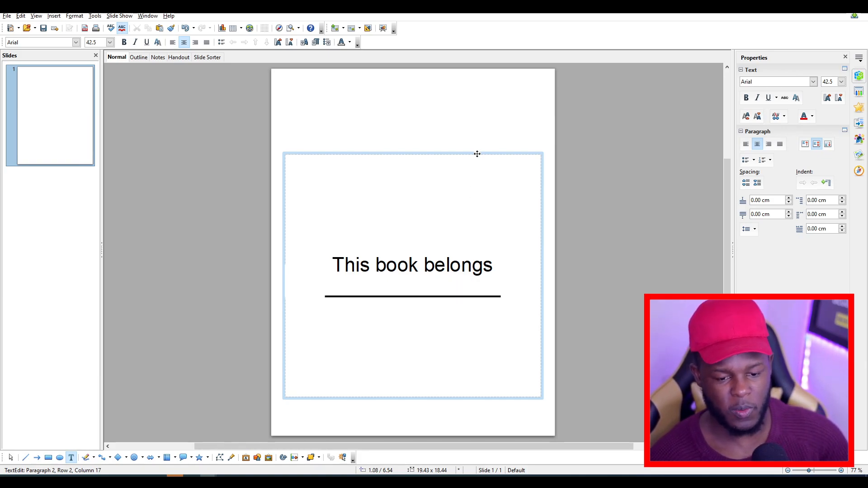
pyautogui.moveTo(476, 153); pyautogui.dragTo(476, 105)
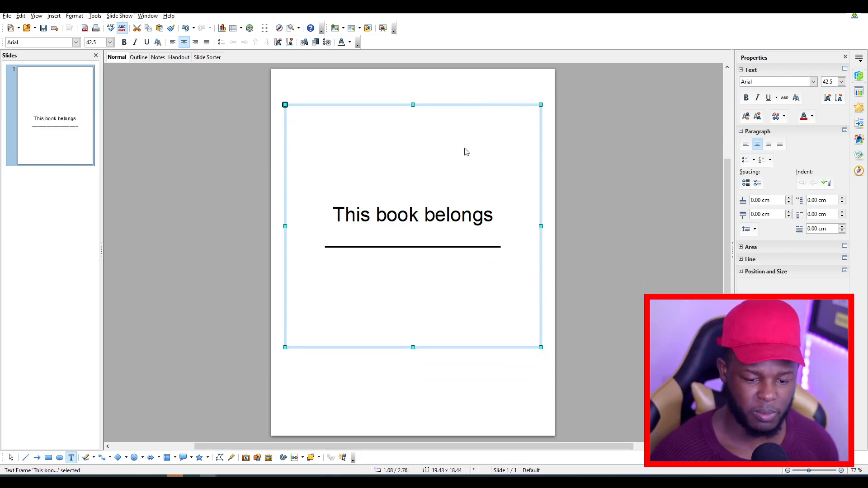
pyautogui.click(416, 413)
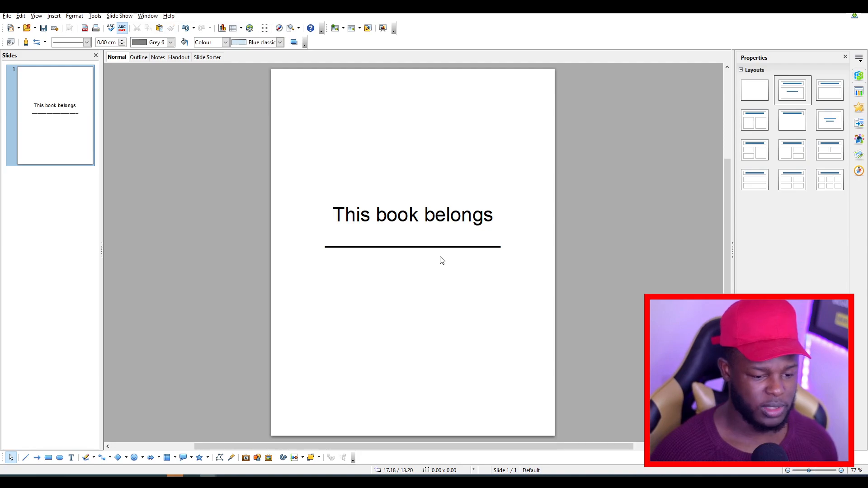
# Step: Duplicate the "This book belongs" slide and delete the text frame from the copy to make a blank page
pyautogui.moveTo(70, 145)
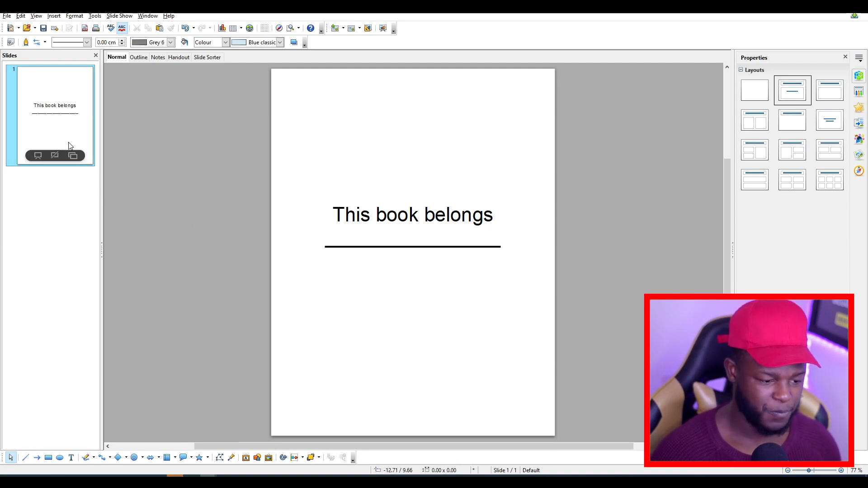
pyautogui.click(73, 156)
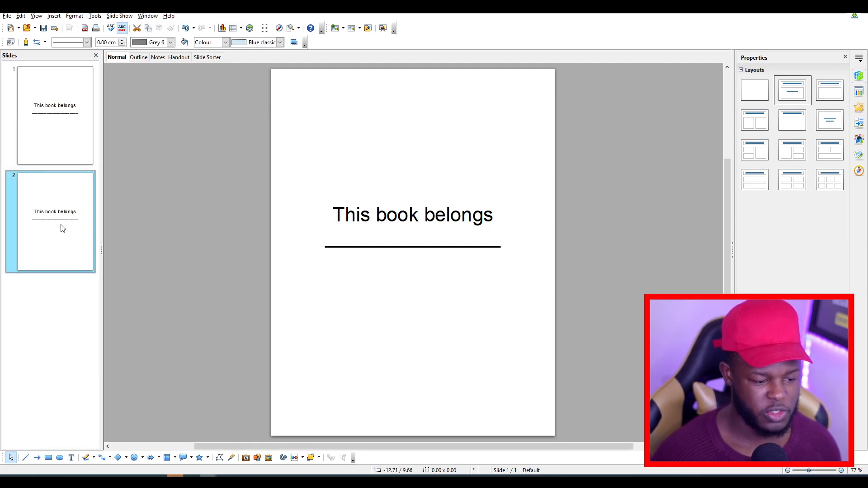
pyautogui.click(419, 235)
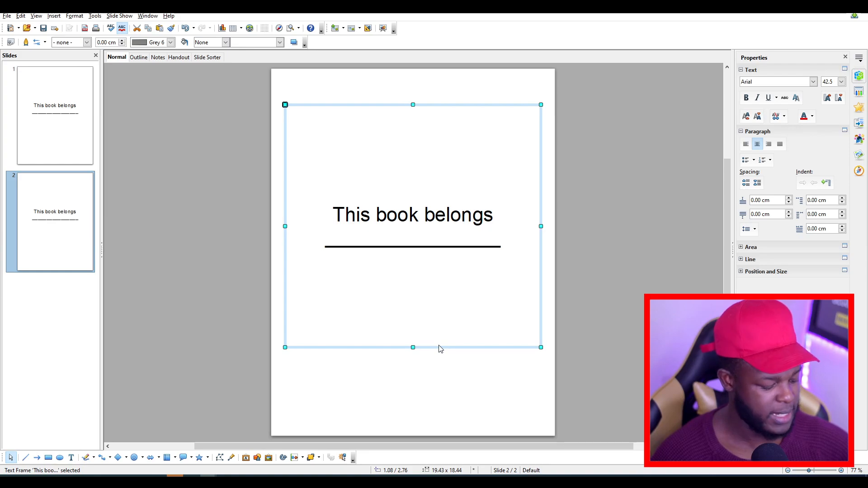
pyautogui.press('Delete')
# Step: Duplicate the blank slide 2 to add another empty page
pyautogui.rightClick(50, 222)
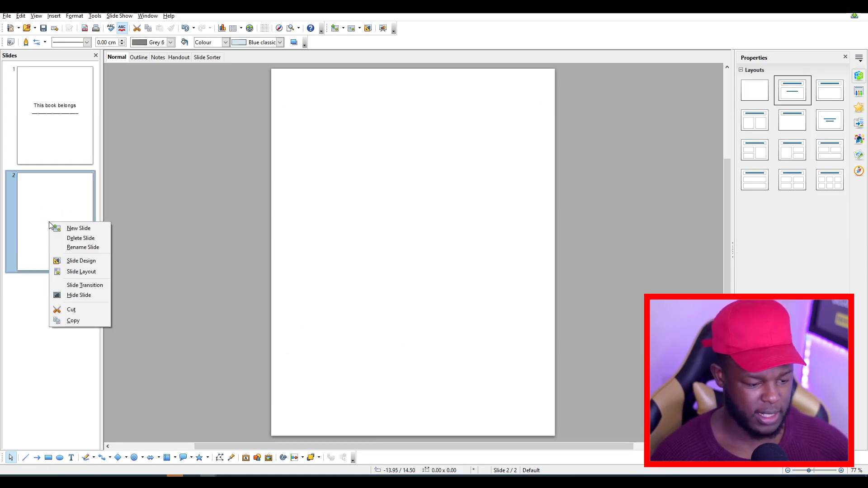
pyautogui.click(24, 228)
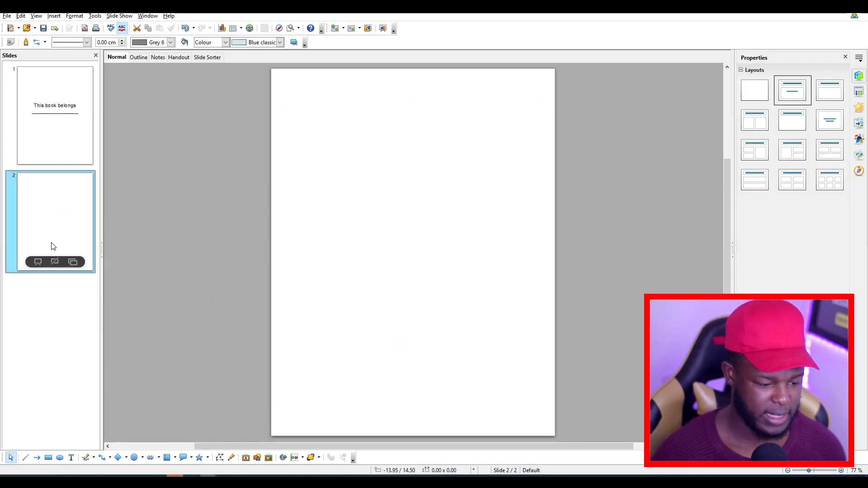
pyautogui.click(73, 262)
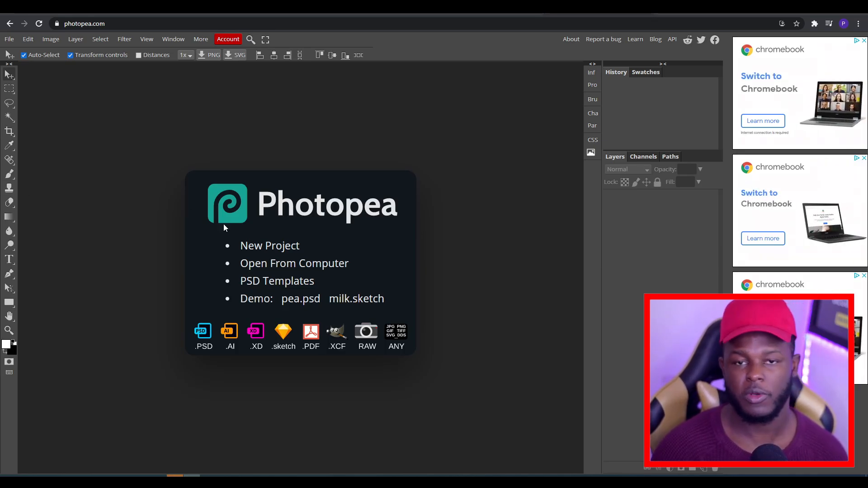
# Step: In Photopea, create a new project measured in inches, 8.5 in wide and 11 in high
pyautogui.click(287, 249)
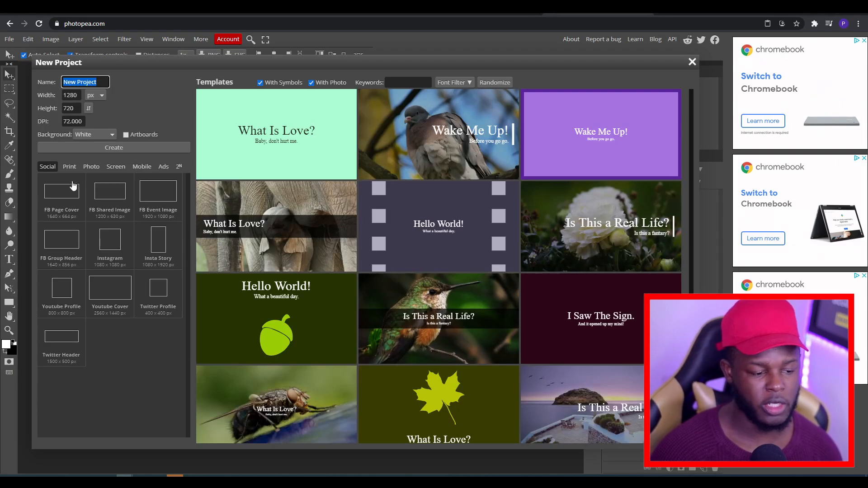
pyautogui.click(96, 95)
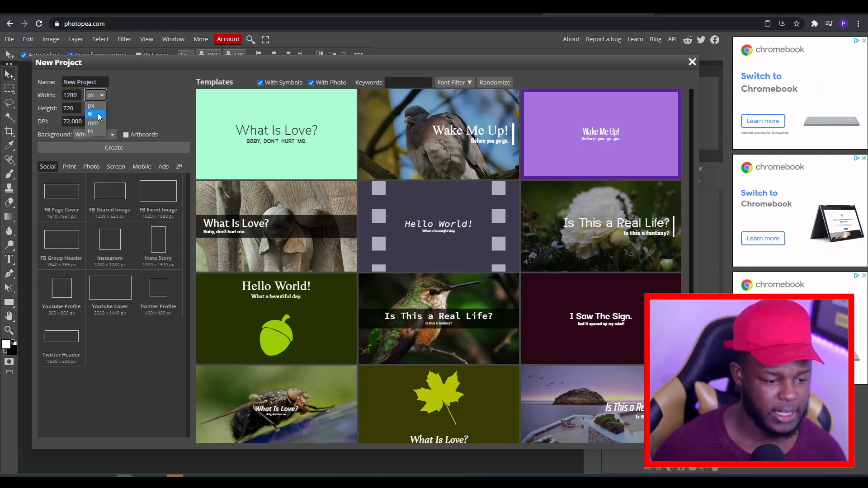
pyautogui.click(100, 132)
pyautogui.doubleClick(75, 94)
pyautogui.moveTo(72, 95); pyautogui.dragTo(35, 93)
pyautogui.write('8.5')
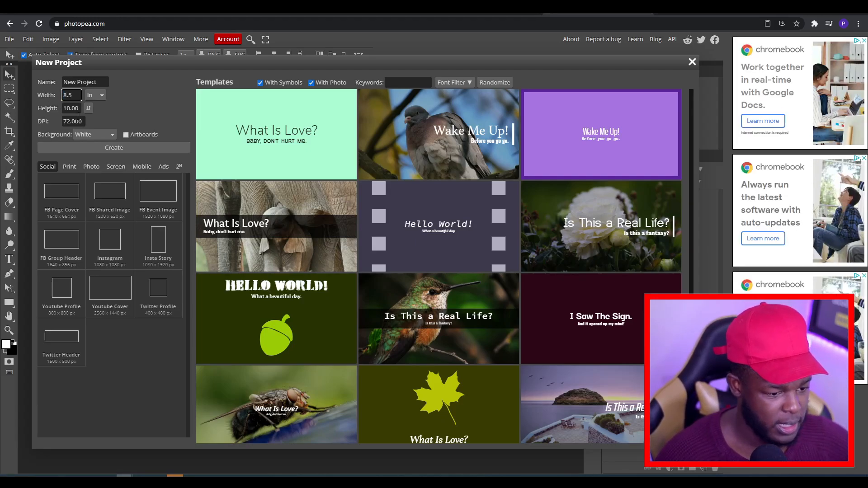
pyautogui.press('Tab')
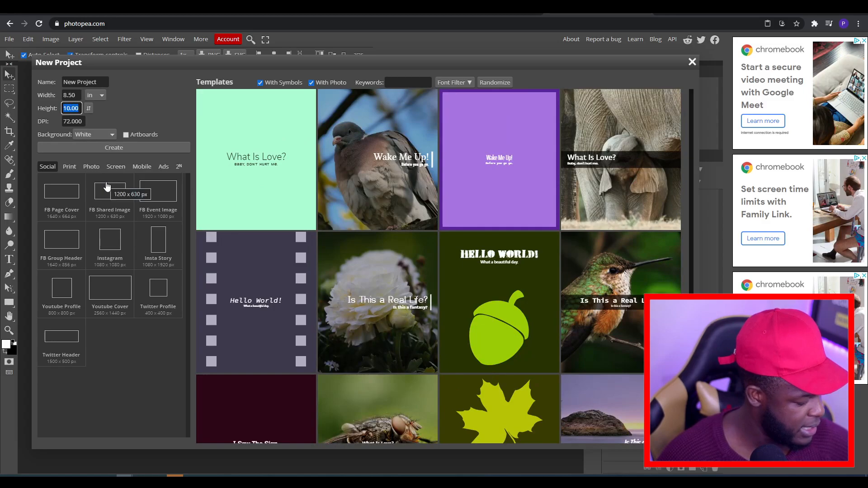
pyautogui.write('11')
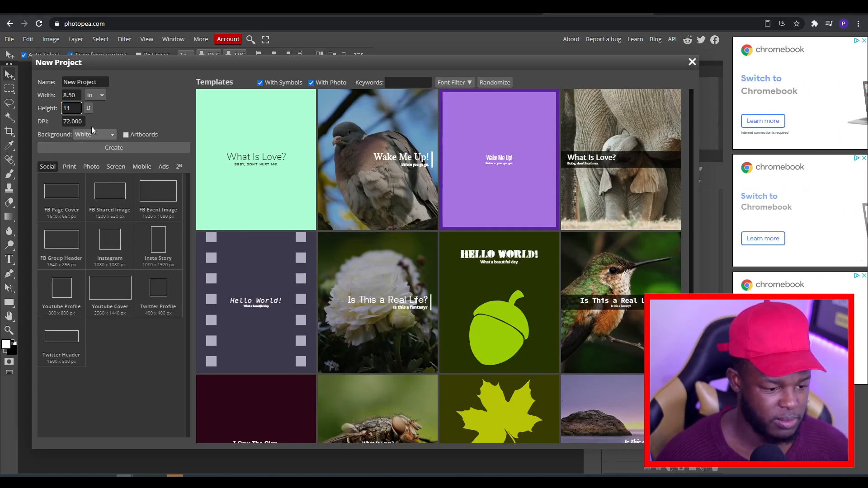
pyautogui.click(132, 147)
pyautogui.click(132, 148)
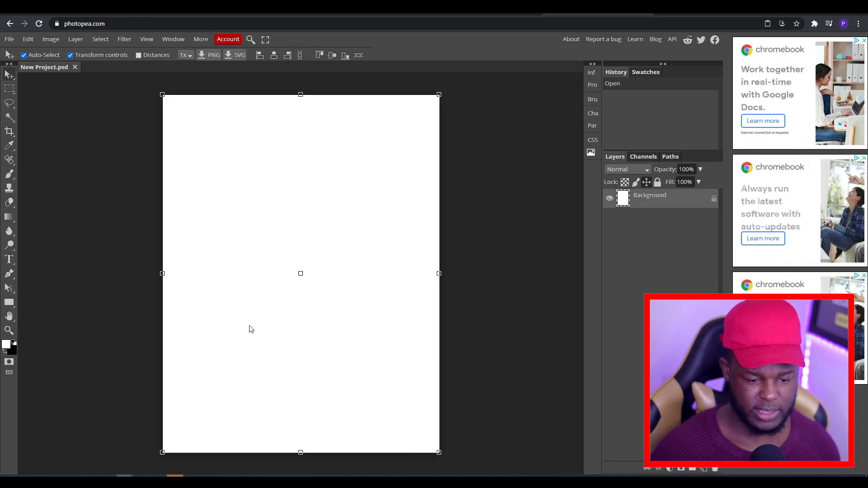
# Step: Draw a rectangle shape slightly inside the page edges as a border and remove its fill
pyautogui.rightClick(10, 304)
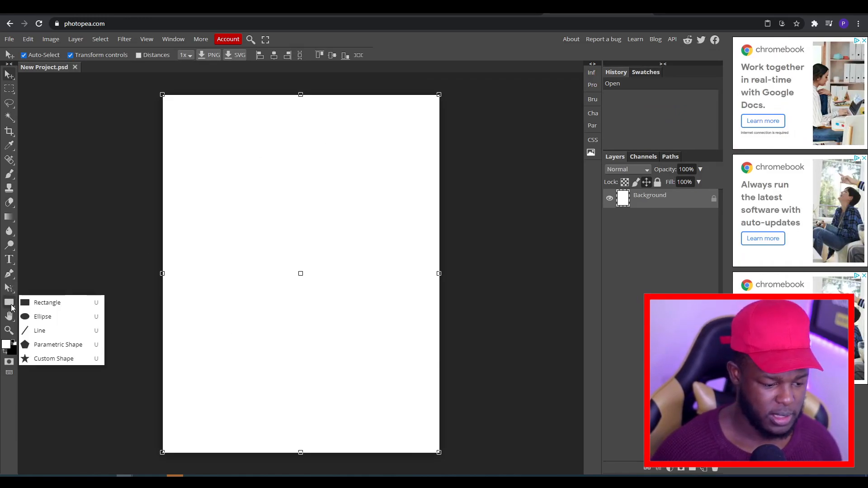
pyautogui.click(36, 301)
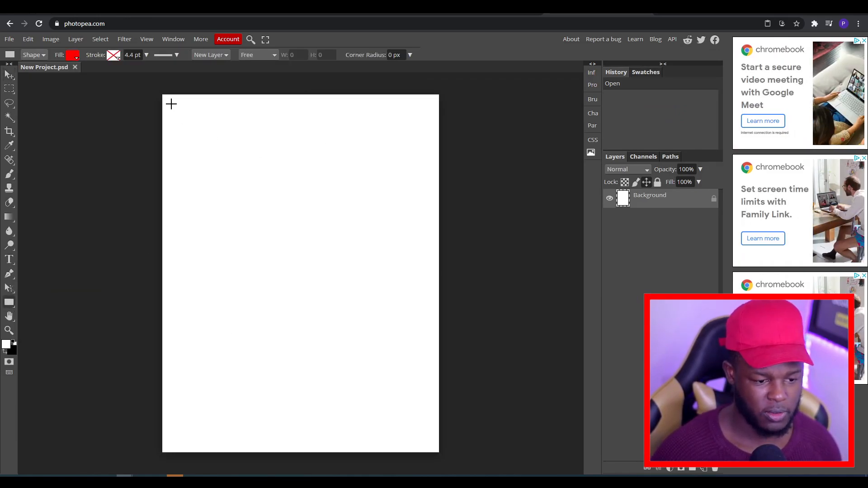
pyautogui.moveTo(177, 109); pyautogui.dragTo(424, 439)
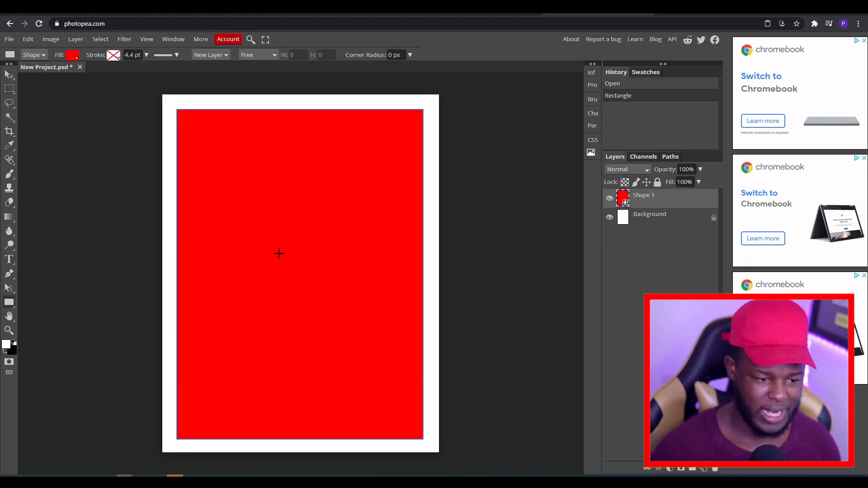
pyautogui.click(72, 55)
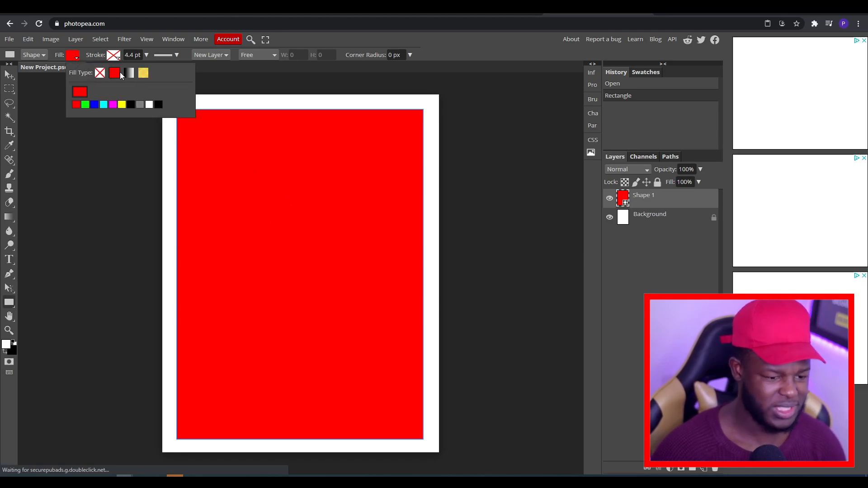
pyautogui.click(99, 73)
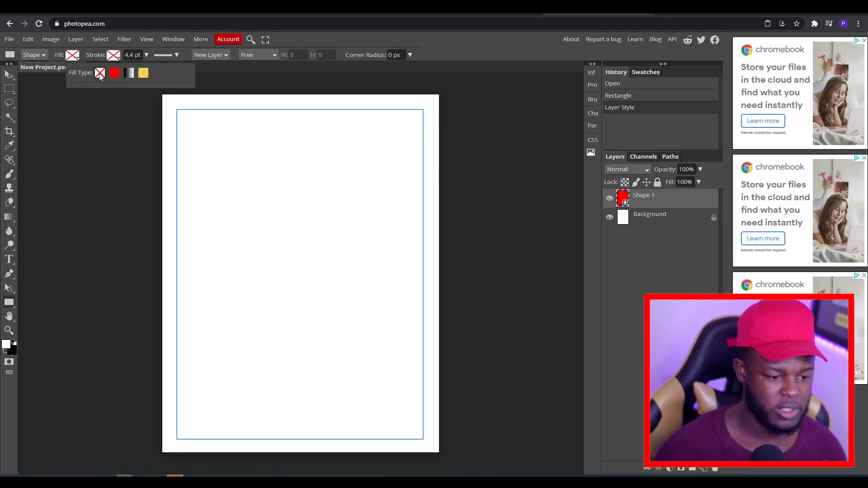
# Step: Give the border rectangle a solid black stroke and remove the stray extra shape near its upper corner
pyautogui.click(114, 55)
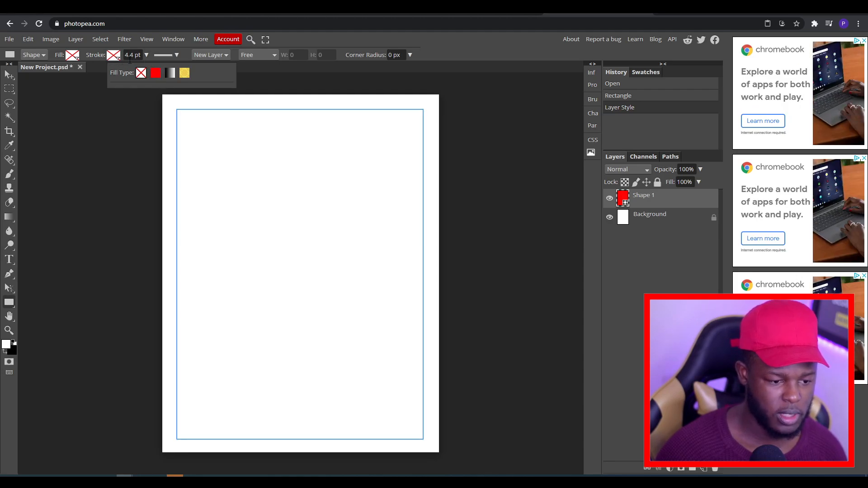
pyautogui.click(159, 73)
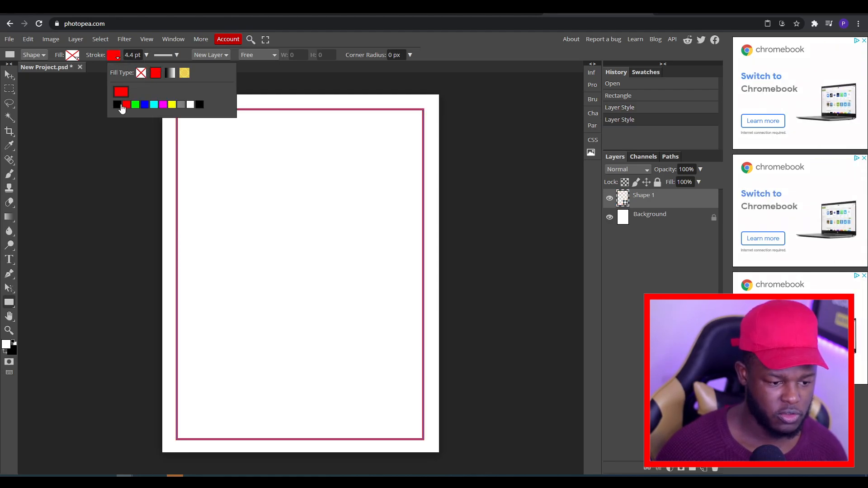
pyautogui.click(118, 105)
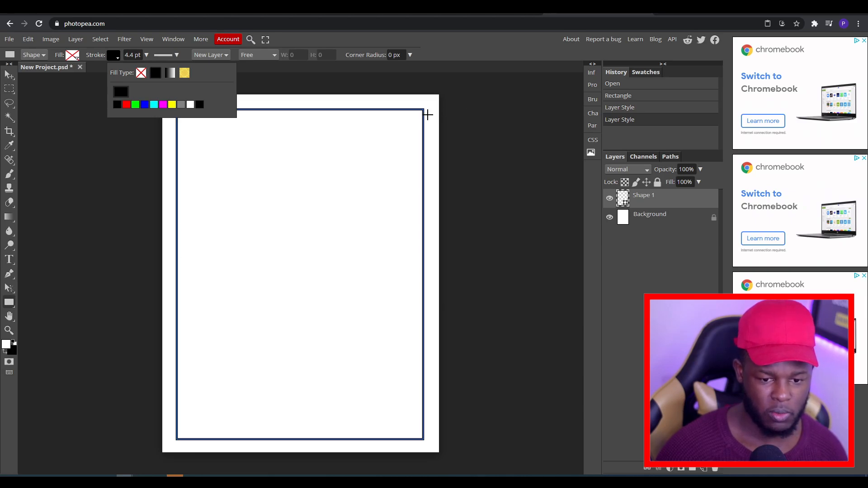
pyautogui.click(422, 103)
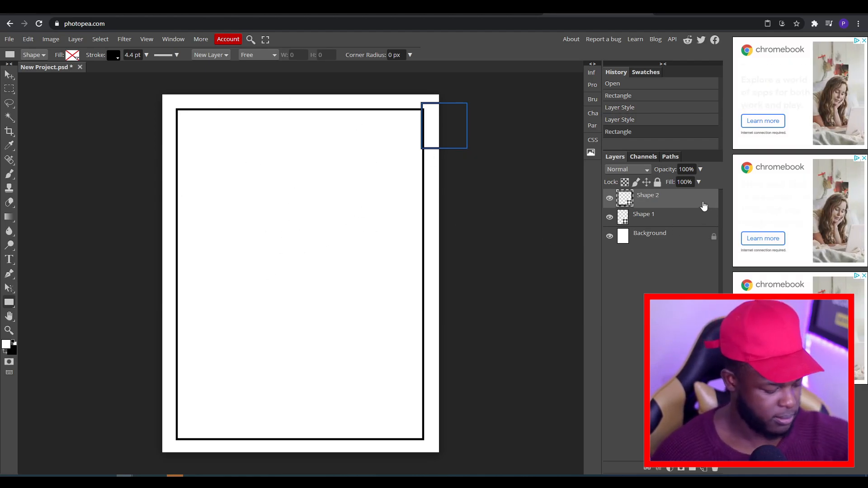
pyautogui.press('Delete')
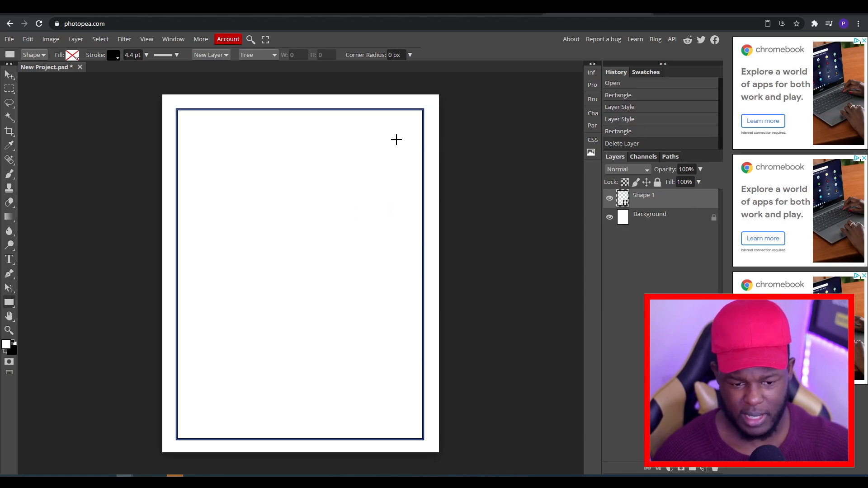
# Step: Hide the Background layer and set the border's stroke width to 5.4 pt
pyautogui.click(610, 217)
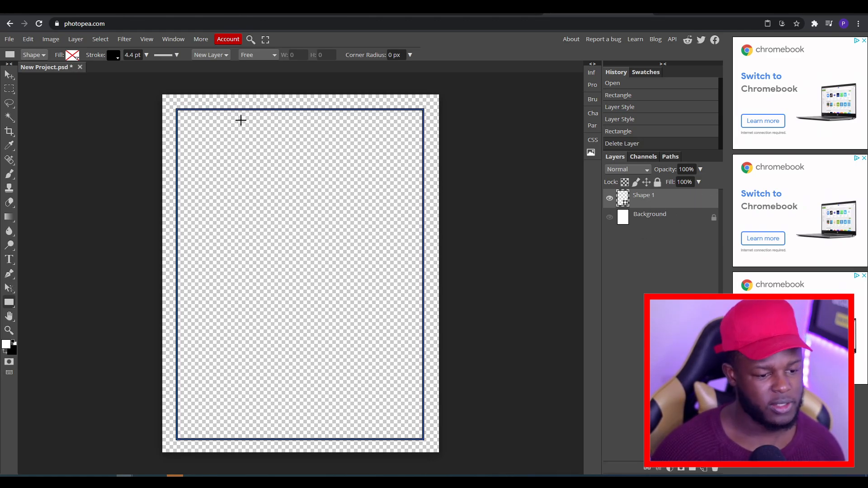
pyautogui.click(173, 56)
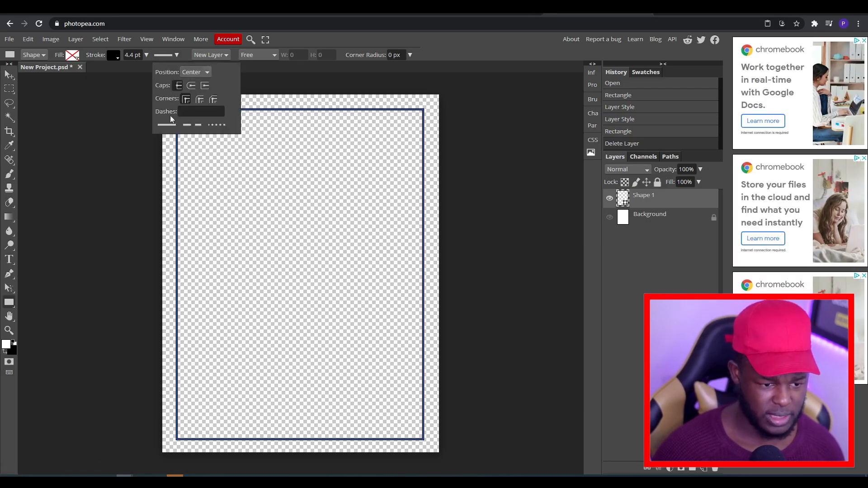
pyautogui.click(146, 55)
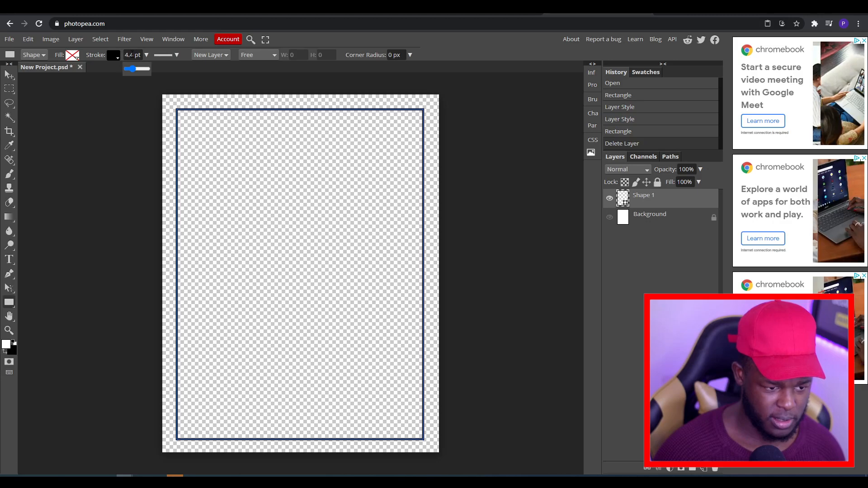
pyautogui.moveTo(133, 68); pyautogui.dragTo(133, 66)
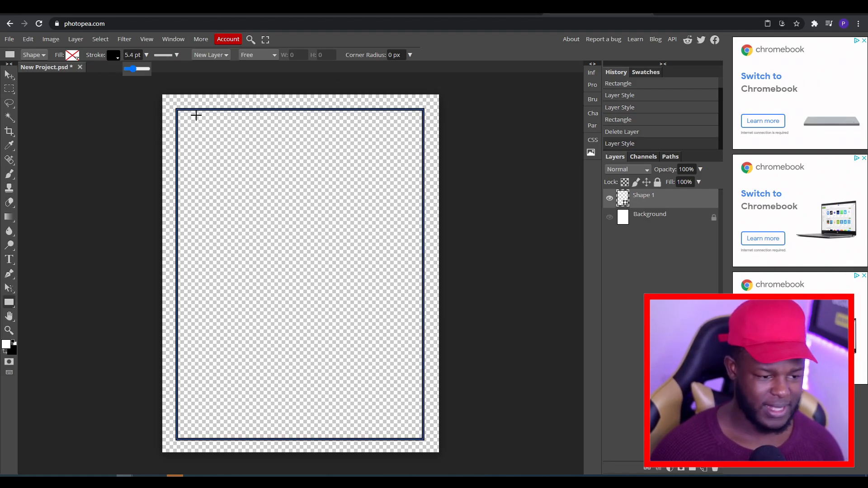
# Step: Export the border with its transparent background as a PNG image
pyautogui.click(12, 41)
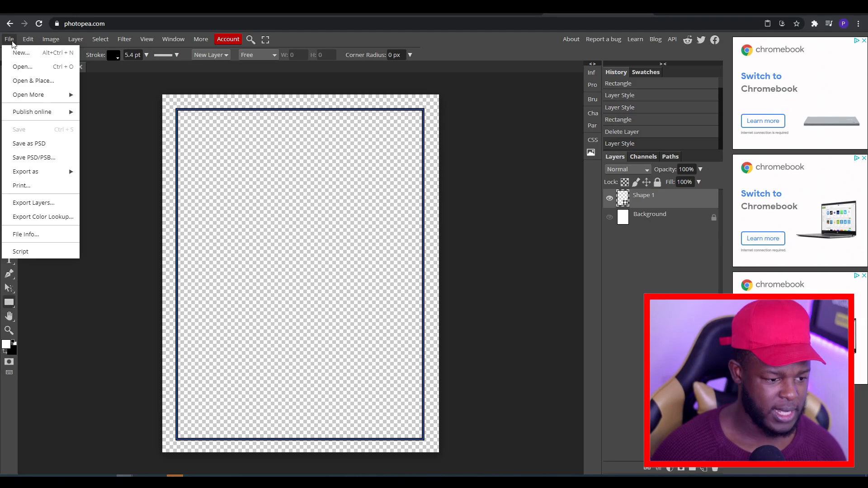
pyautogui.moveTo(30, 176)
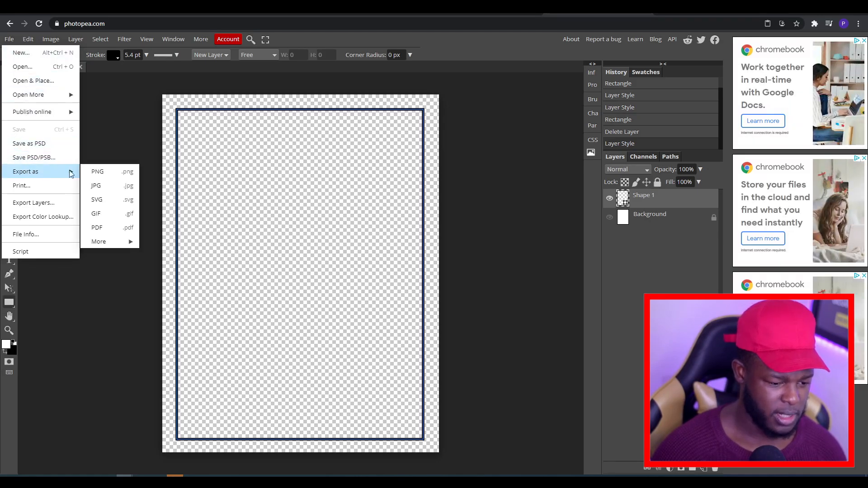
pyautogui.click(110, 172)
pyautogui.click(381, 227)
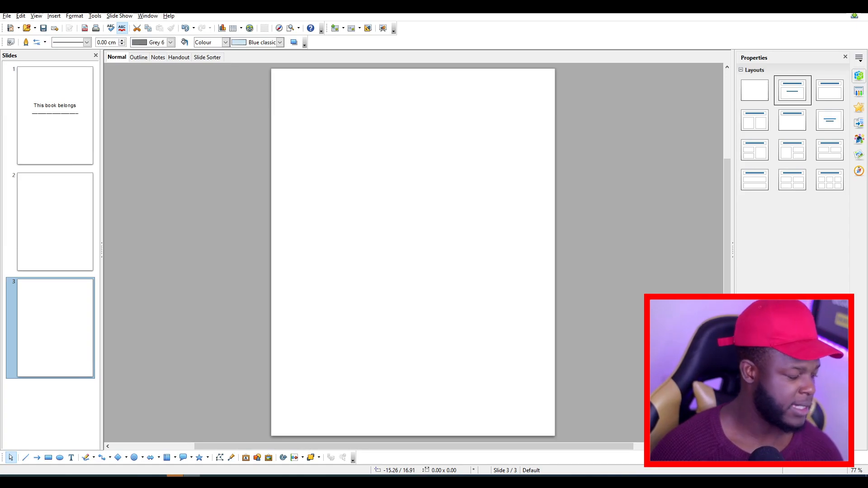
# Step: Switch to OpenOffice Impress, paste the border image onto slide 3 and align it with the page edges
pyautogui.hotkey('ctrl', 'v')
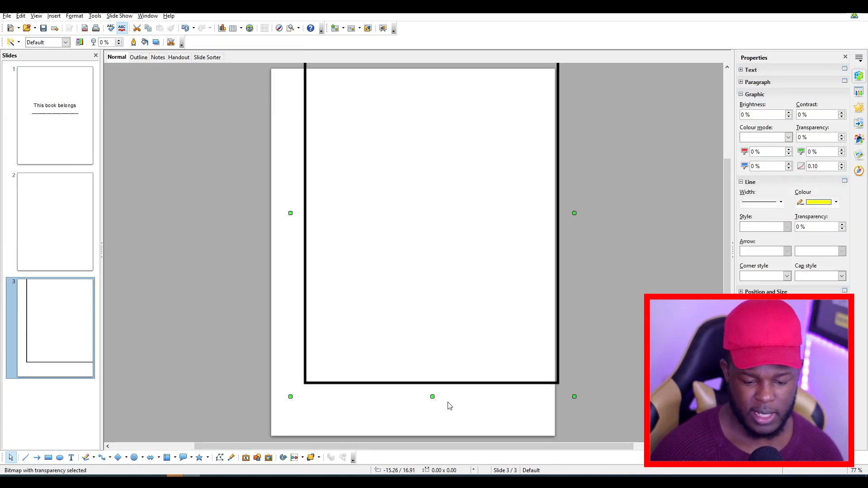
pyautogui.moveTo(447, 397); pyautogui.dragTo(430, 435)
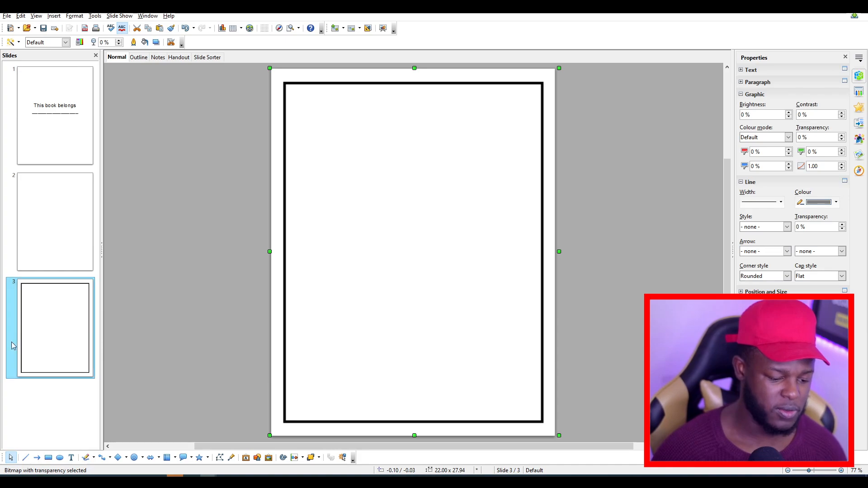
# Step: Duplicate the bordered slide 3, and duplicate the copy again to get two more bordered pages
pyautogui.rightClick(52, 335)
pyautogui.click(31, 329)
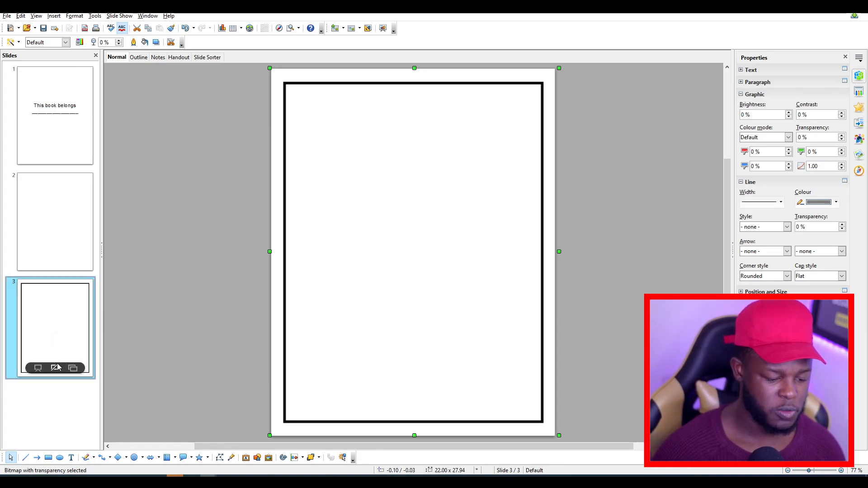
pyautogui.click(74, 370)
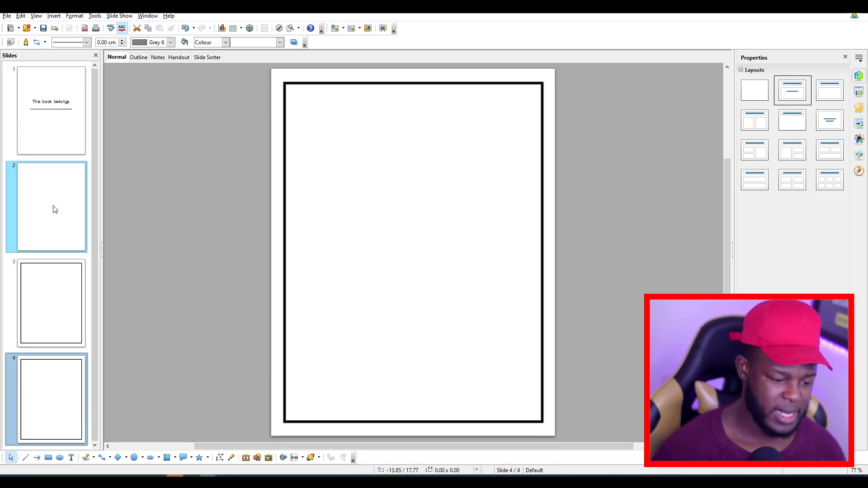
pyautogui.moveTo(53, 233)
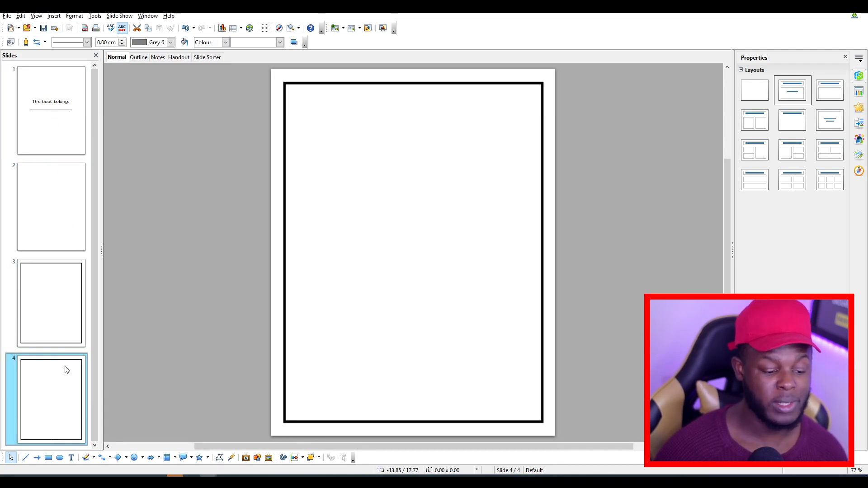
pyautogui.moveTo(64, 384)
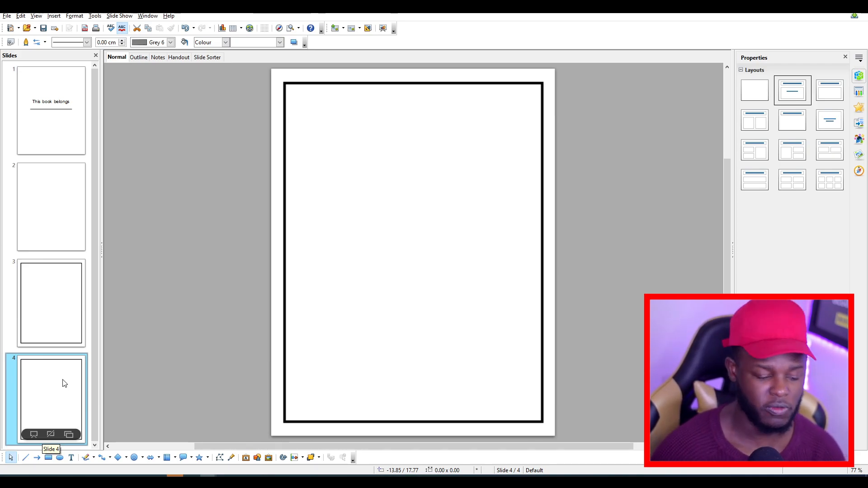
pyautogui.moveTo(42, 409)
pyautogui.rightClick(46, 391)
pyautogui.click(43, 402)
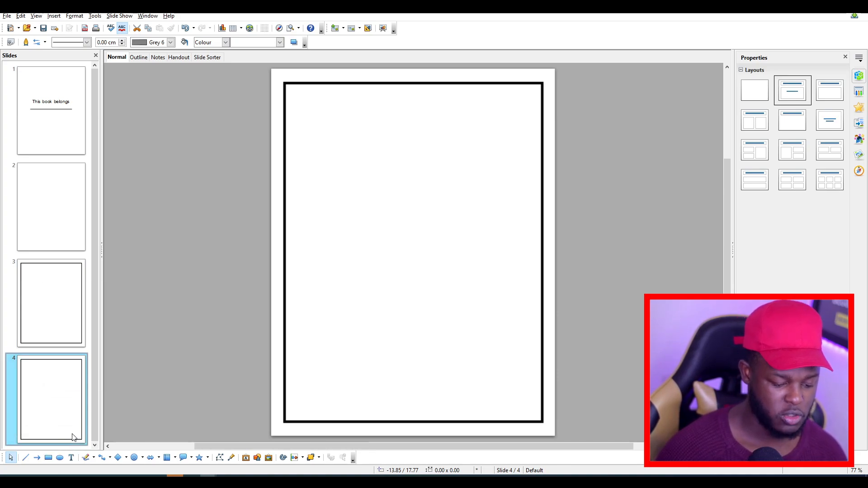
pyautogui.click(73, 435)
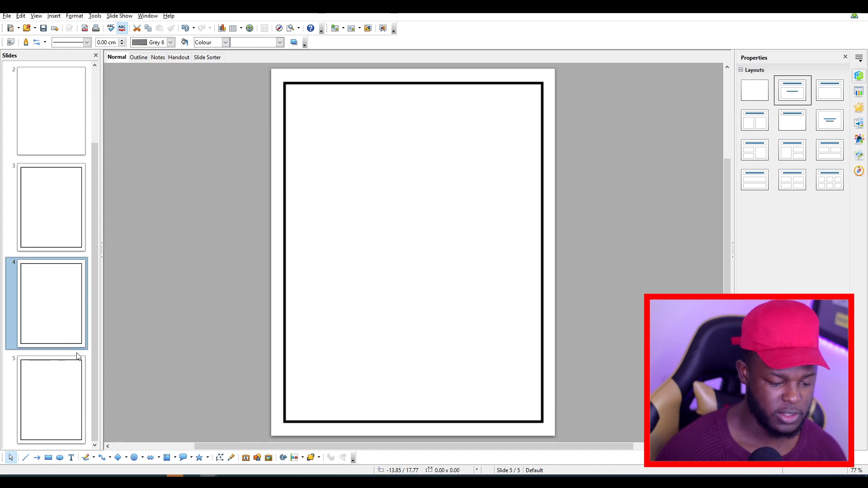
# Step: Delete the border image from slide 4 to leave a blank page between the bordered pages
pyautogui.click(285, 172)
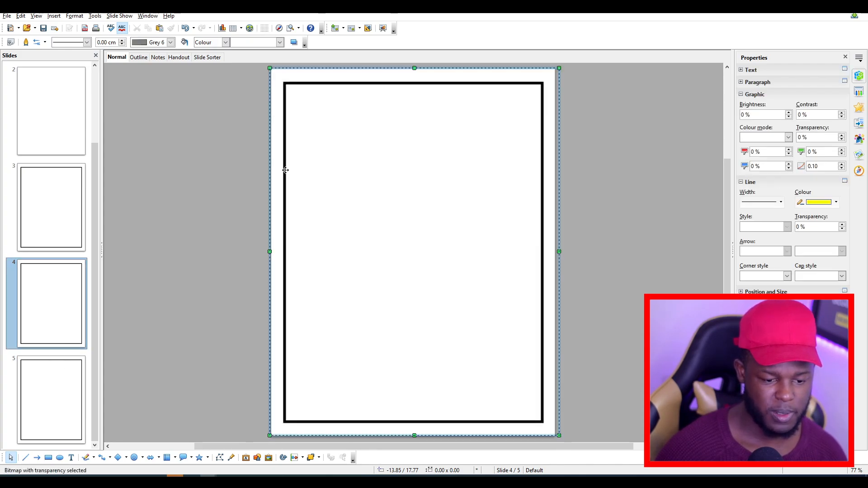
pyautogui.press('Delete')
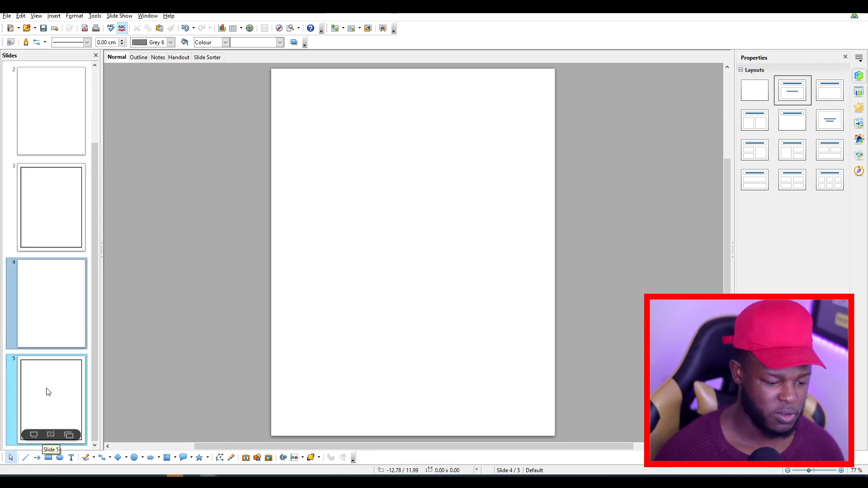
pyautogui.scroll(2, 80, 285)
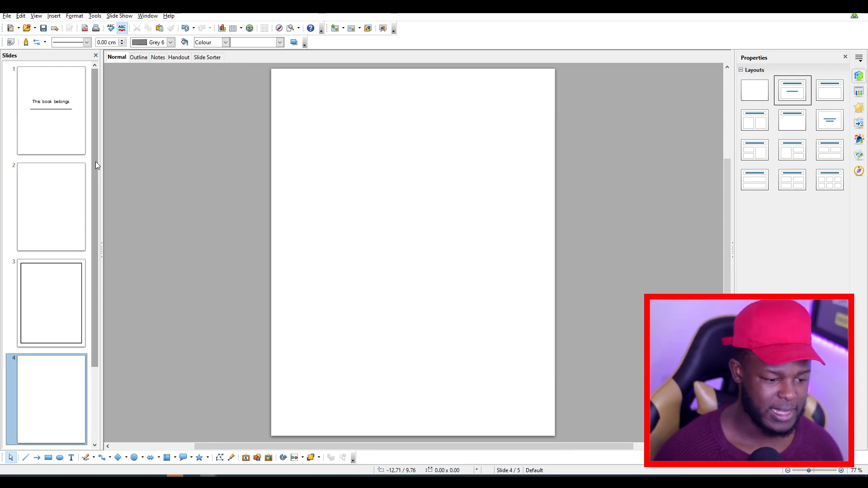
pyautogui.moveTo(96, 166); pyautogui.dragTo(96, 190)
pyautogui.click(50, 265)
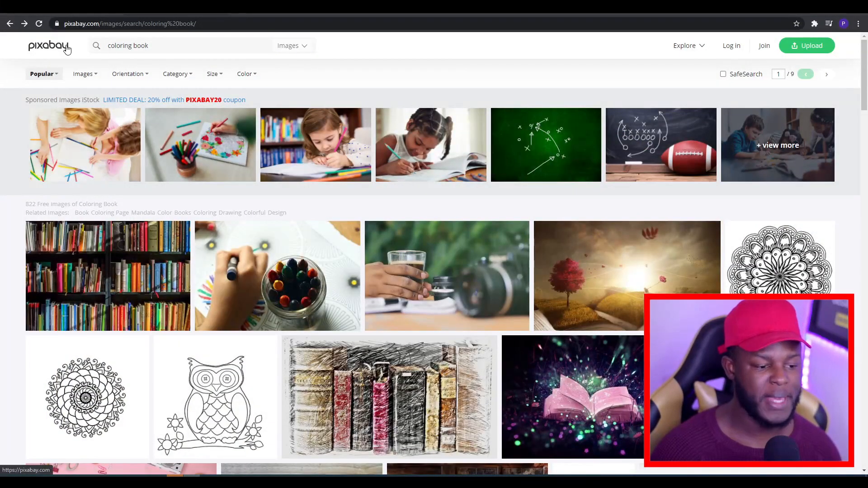
# Step: Switch to Pixabay in the browser and search the images for "coloring book animals"
pyautogui.click(153, 48)
pyautogui.click(159, 65)
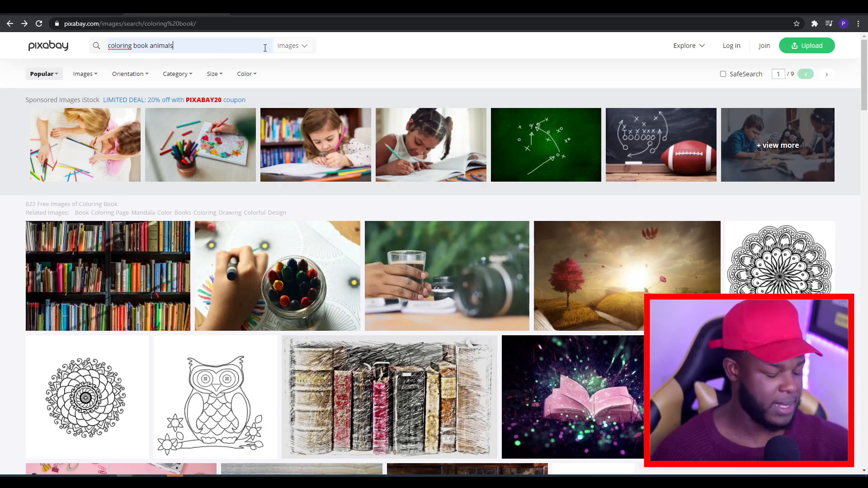
pyautogui.press('Return')
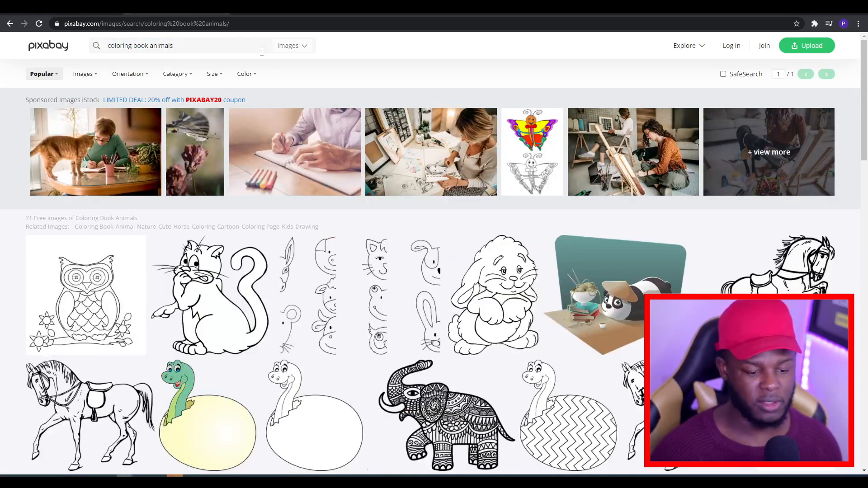
pyautogui.scroll(-3, 280, 161)
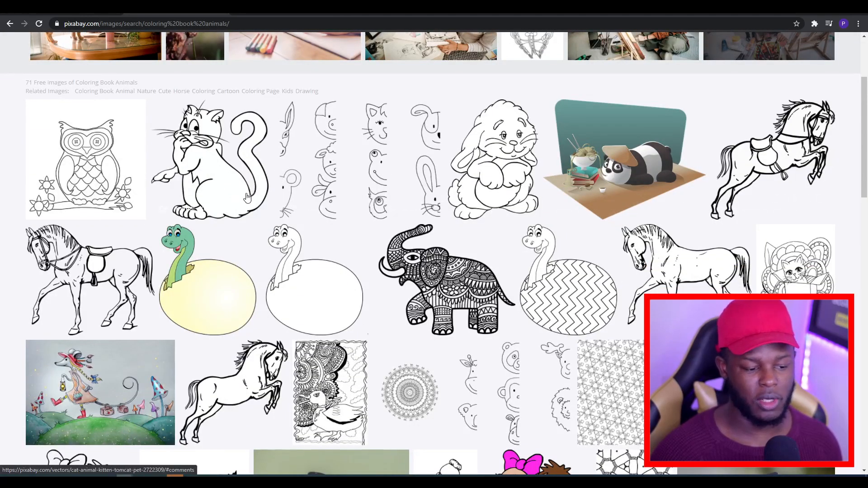
# Step: Open the cat line drawing with the curled tail and download it as a 1256×1280 PNG
pyautogui.click(215, 177)
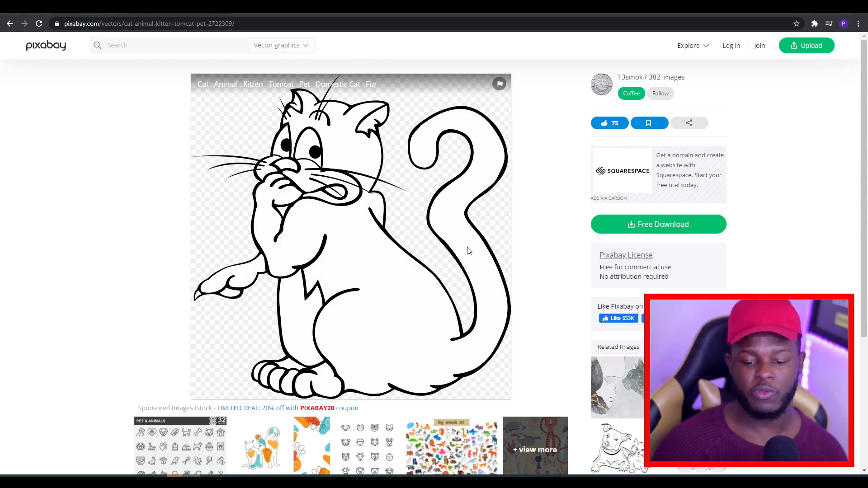
pyautogui.click(605, 227)
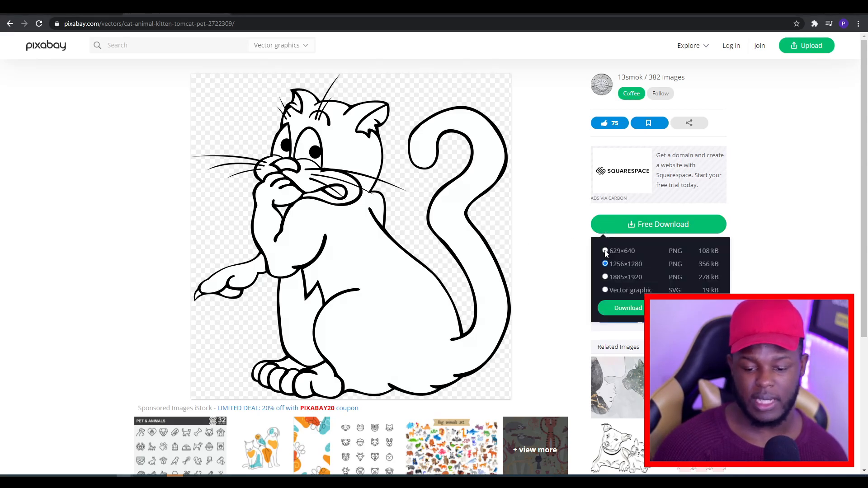
pyautogui.click(615, 305)
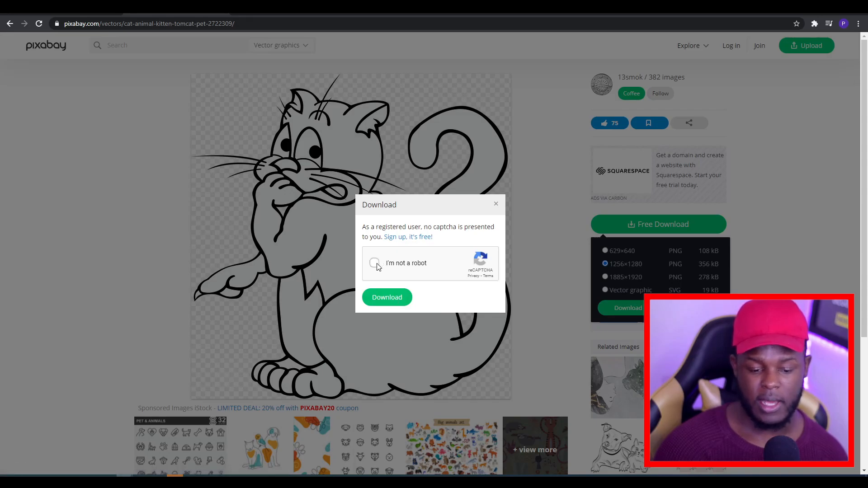
pyautogui.click(392, 305)
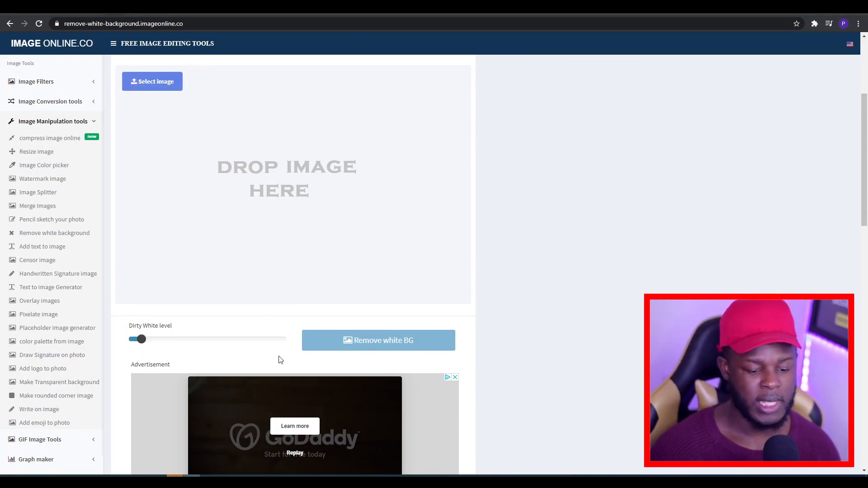
# Step: On the remove-white-background.imageonline.co page, load cat-2722309_1280.png and remove its white background
pyautogui.click(154, 83)
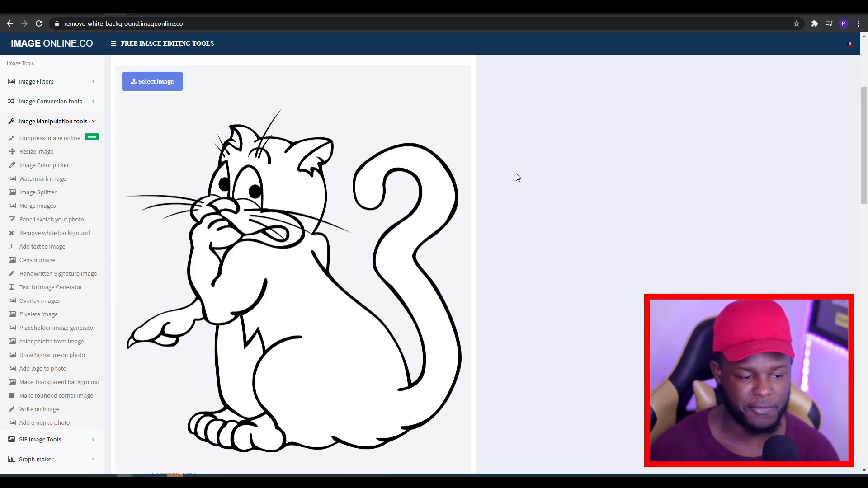
pyautogui.scroll(-3, 438, 111)
pyautogui.scroll(7, 277, 182)
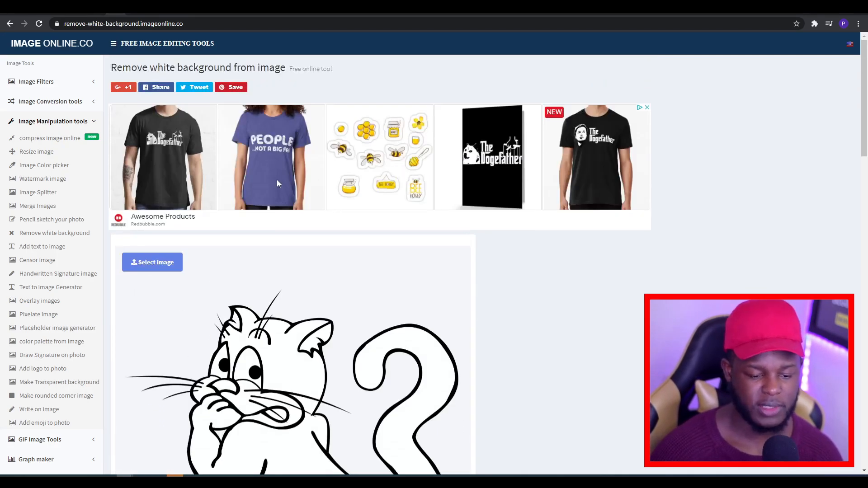
pyautogui.scroll(-5, 277, 183)
pyautogui.scroll(5, 306, 225)
pyautogui.scroll(-5, 306, 225)
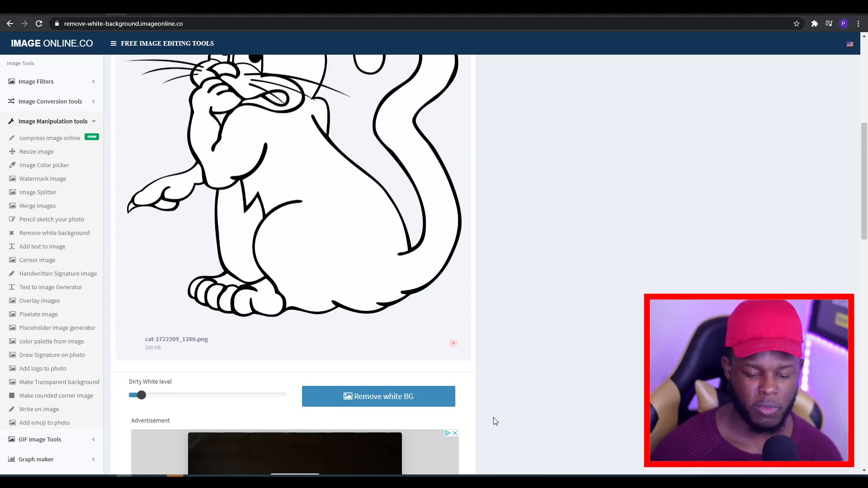
pyautogui.click(421, 400)
pyautogui.scroll(-3, 637, 390)
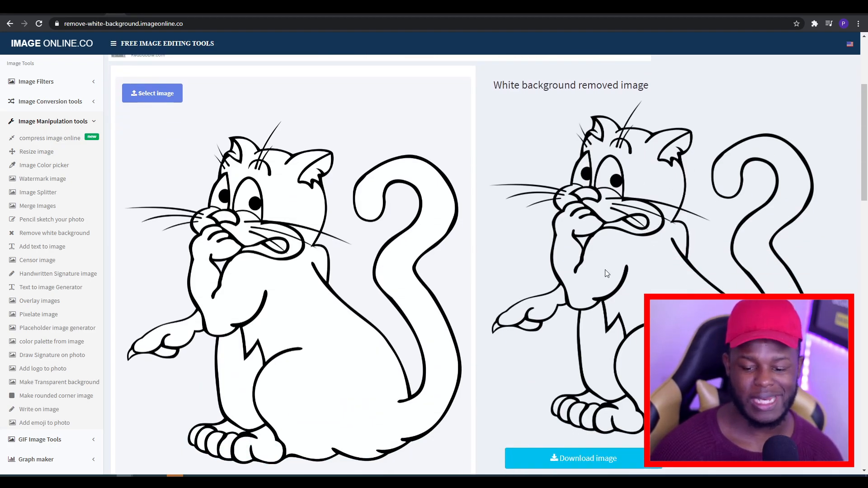
pyautogui.scroll(-2, 606, 434)
pyautogui.scroll(3, 597, 427)
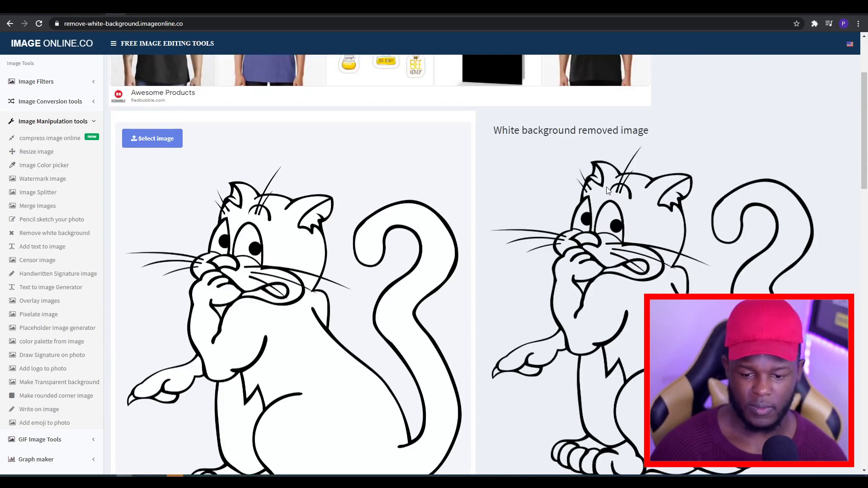
pyautogui.scroll(-2, 587, 423)
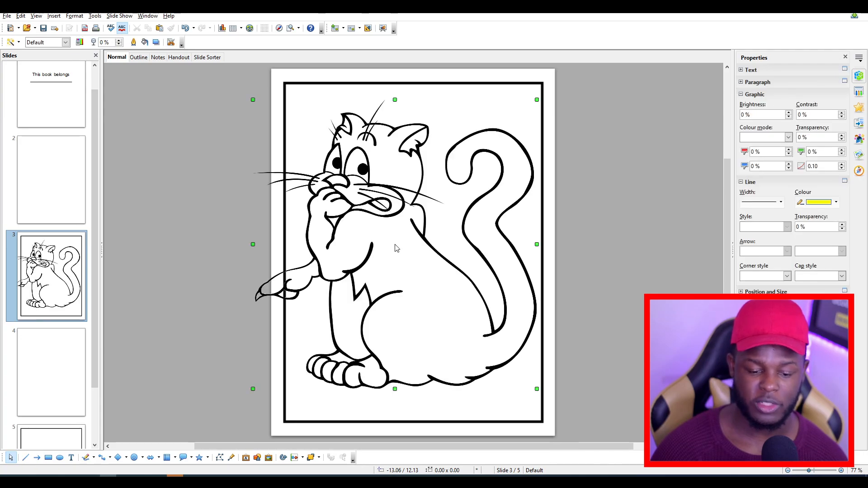
# Step: Switch to the Impress presentation, paste the background-free cat onto slide 3, and reposition and shrink it to fit inside the page border
pyautogui.hotkey('ctrl', 'v')
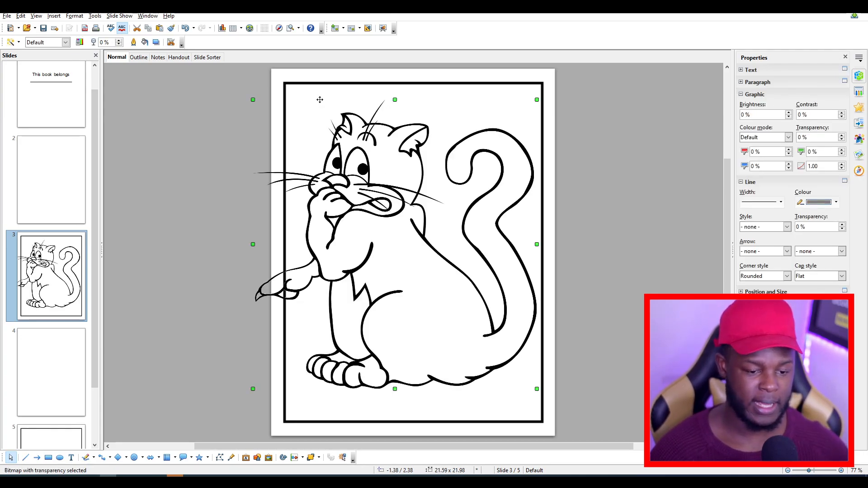
pyautogui.moveTo(337, 102); pyautogui.dragTo(354, 102)
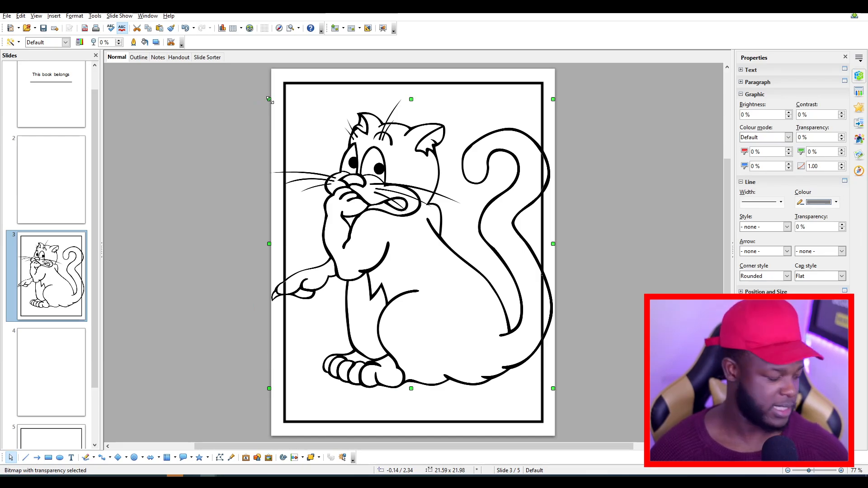
pyautogui.moveTo(269, 99); pyautogui.dragTo(313, 120)
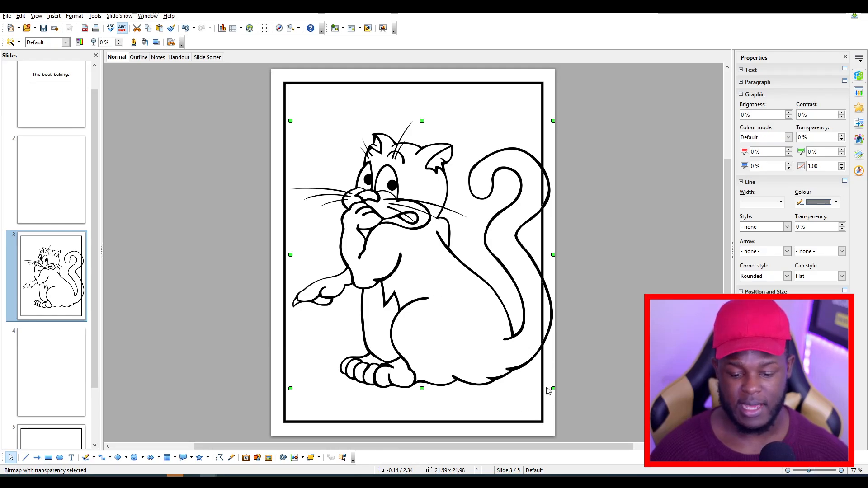
pyautogui.moveTo(553, 389); pyautogui.dragTo(539, 374)
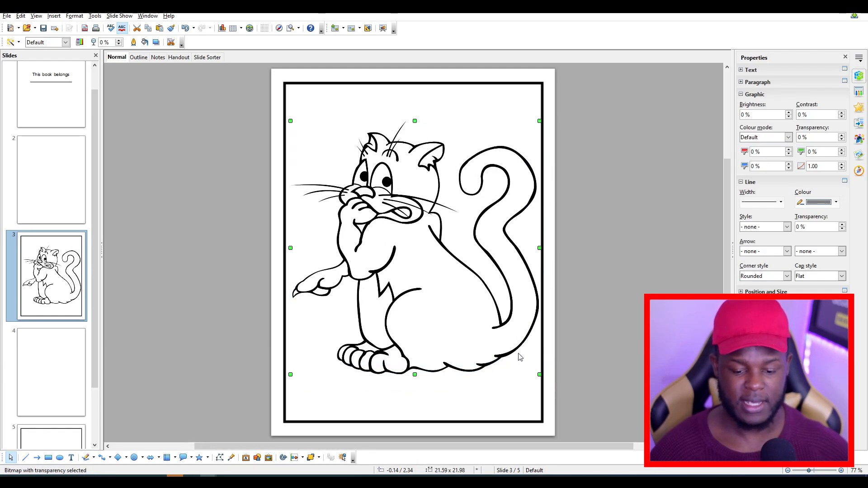
pyautogui.click(375, 130)
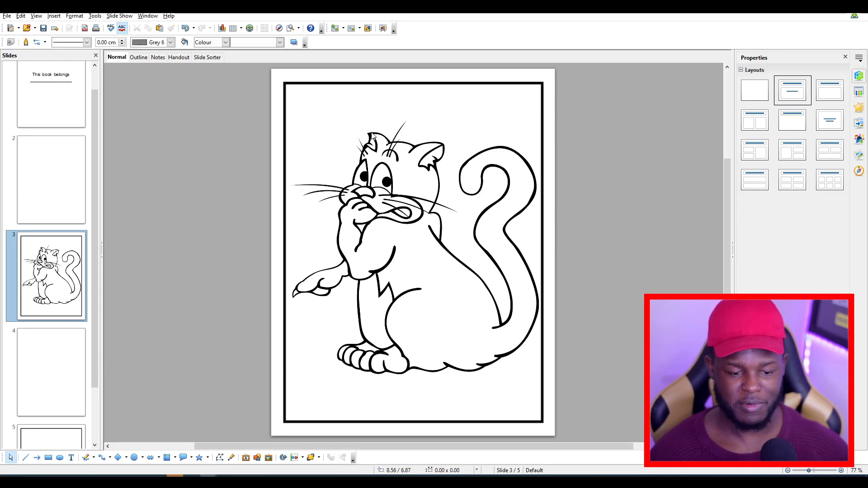
pyautogui.click(369, 135)
pyautogui.moveTo(406, 121)
pyautogui.mouseDown()
pyautogui.moveTo(404, 98)
pyautogui.moveTo(405, 112)
pyautogui.mouseUp()
pyautogui.press('Escape')
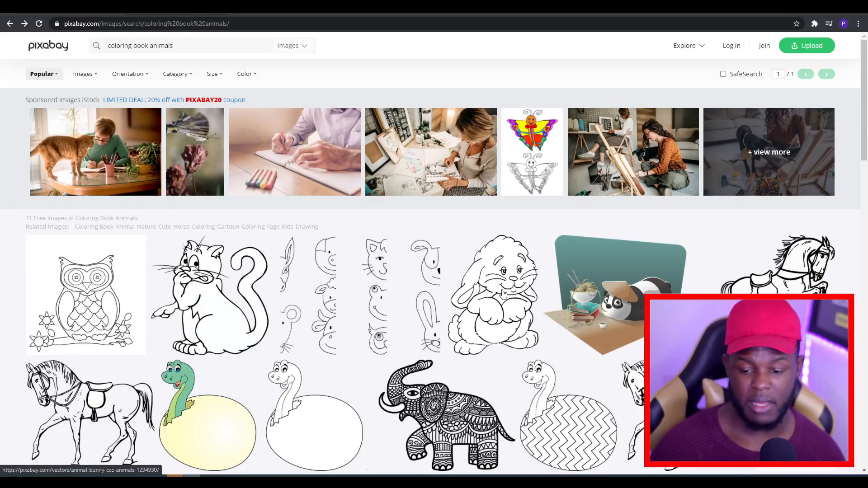
# Step: Switch to the Pixabay "coloring book animals" results, open the duckling-with-hat line drawing, and return to the white-background remover page
pyautogui.scroll(-5, 737, 147)
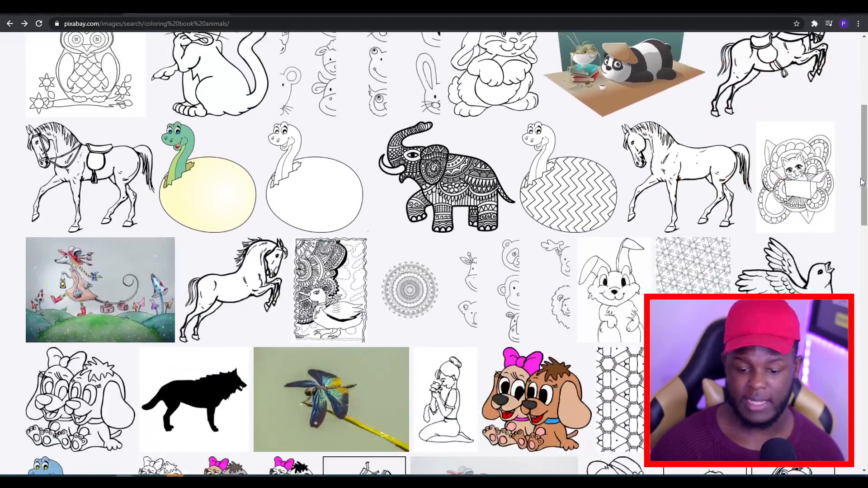
pyautogui.scroll(-6, 718, 174)
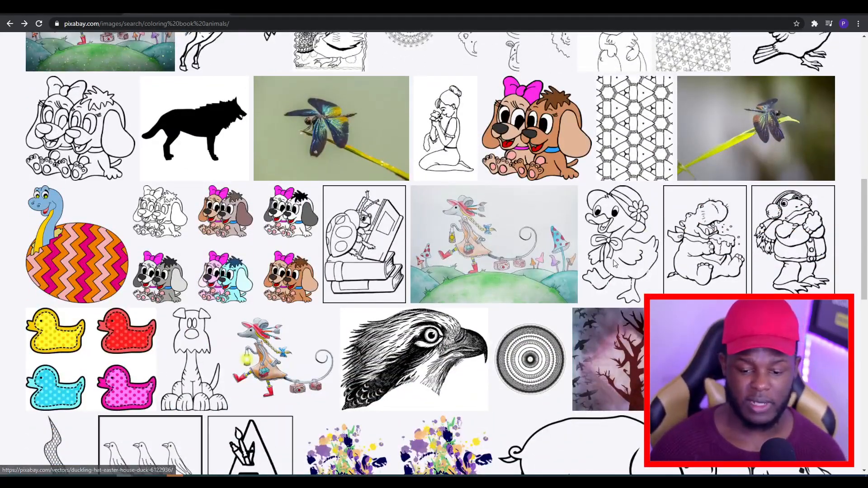
pyautogui.click(615, 246)
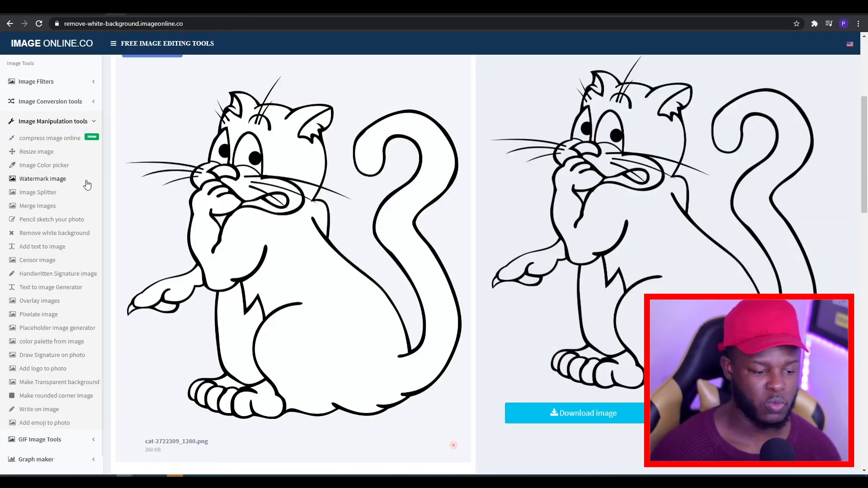
pyautogui.scroll(1, 121, 174)
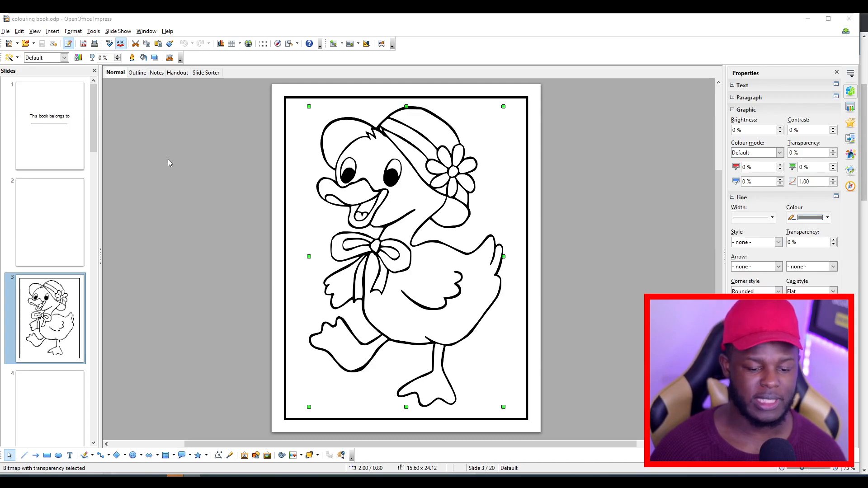
# Step: In colouring book.odp, review every page from the "This book belongs to" slide through slide 20, and return the slide list to its start
pyautogui.click(60, 127)
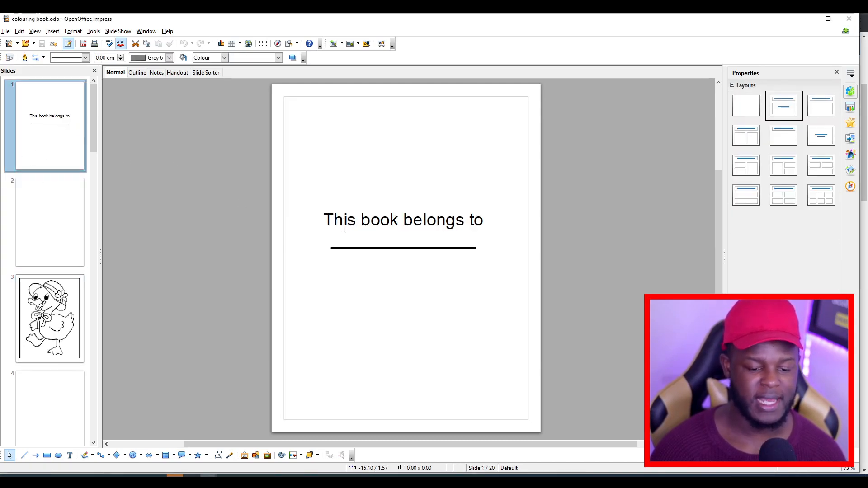
pyautogui.moveTo(96, 109); pyautogui.dragTo(98, 125)
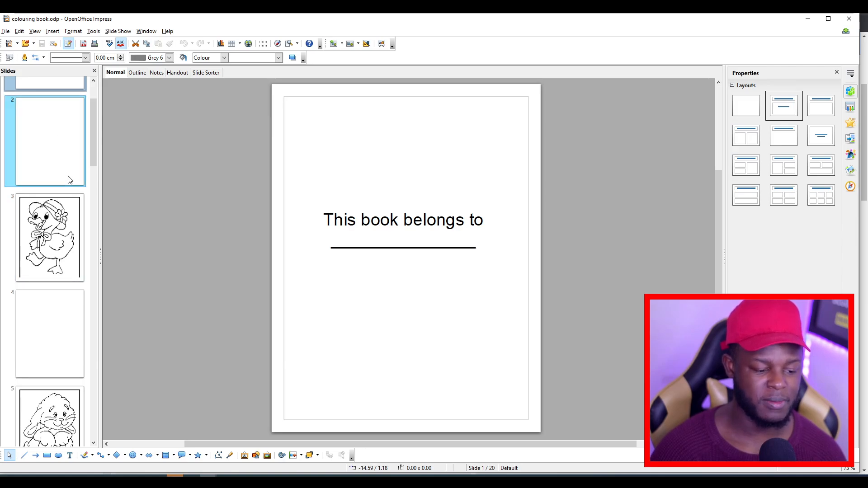
pyautogui.click(72, 232)
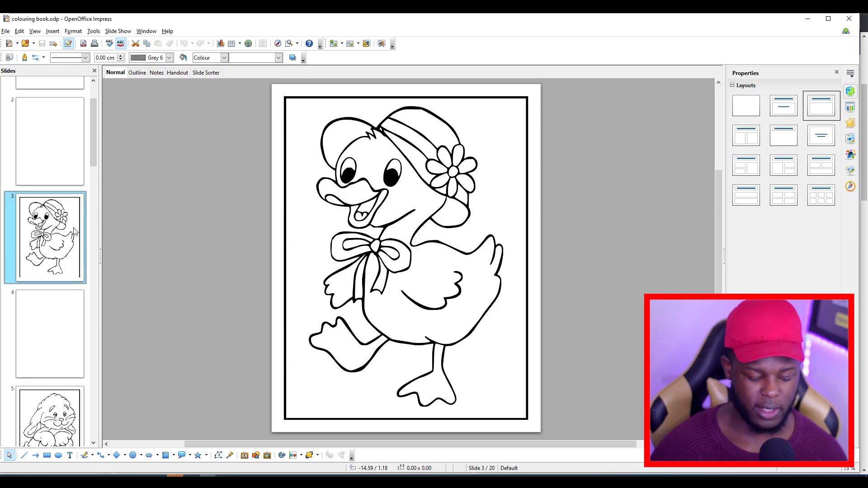
pyautogui.press('Down')
pyautogui.press('Down')
pyautogui.press('Down')
pyautogui.press('Down')
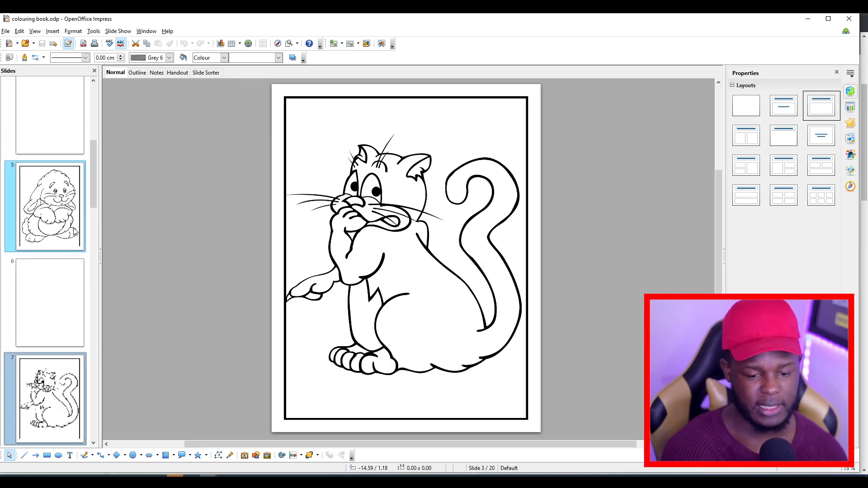
pyautogui.press('Up')
pyautogui.press('Down')
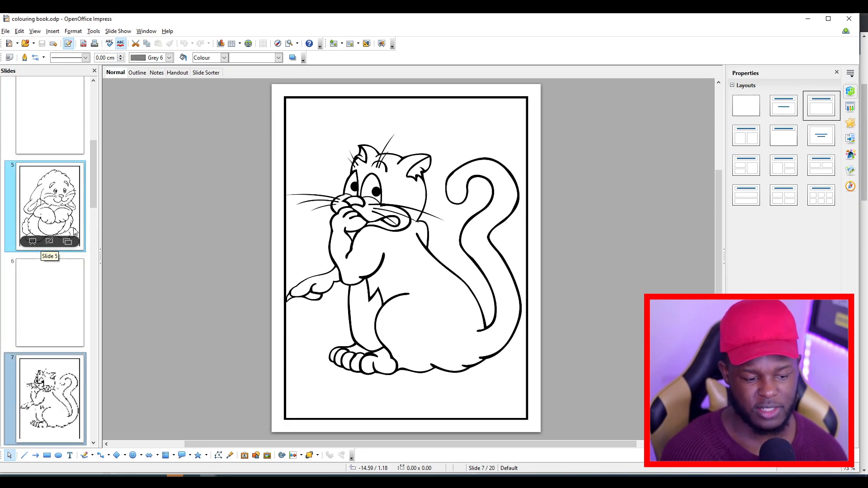
pyautogui.press('Down')
pyautogui.press('Down')
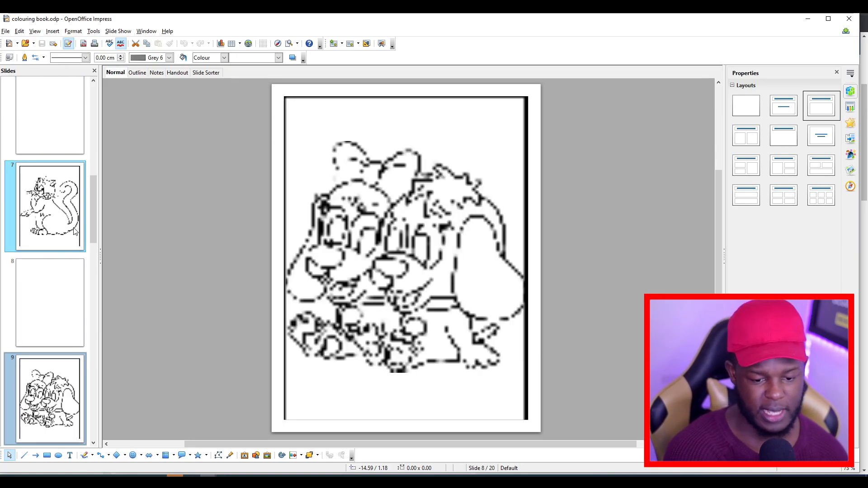
pyautogui.press('Down')
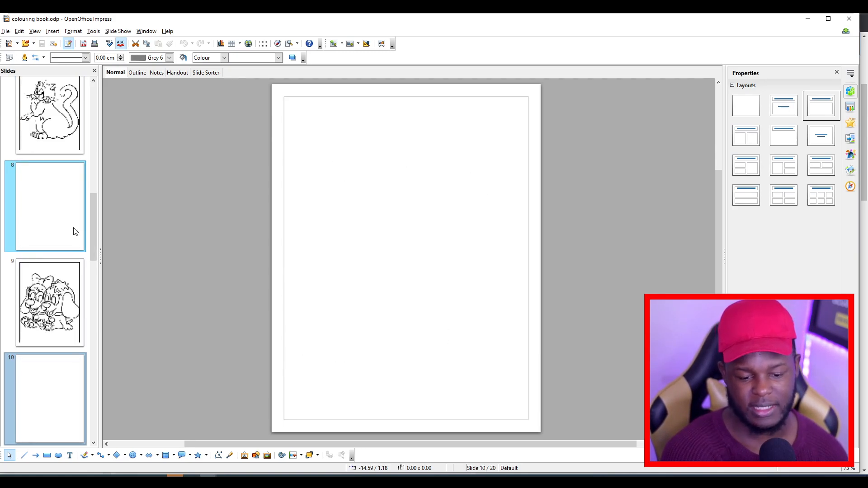
pyautogui.press('Down')
pyautogui.press('Down')
pyautogui.moveTo(75, 231)
pyautogui.press('Down')
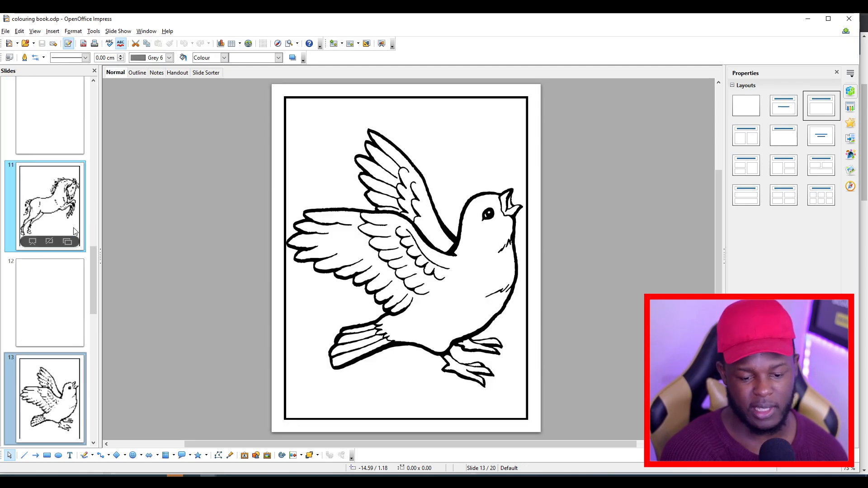
pyautogui.press('Down')
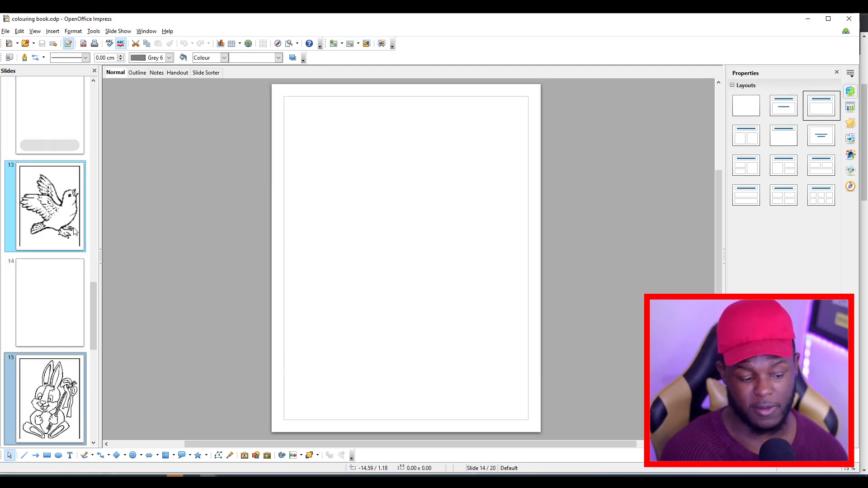
pyautogui.press('Down')
pyautogui.press('Down')
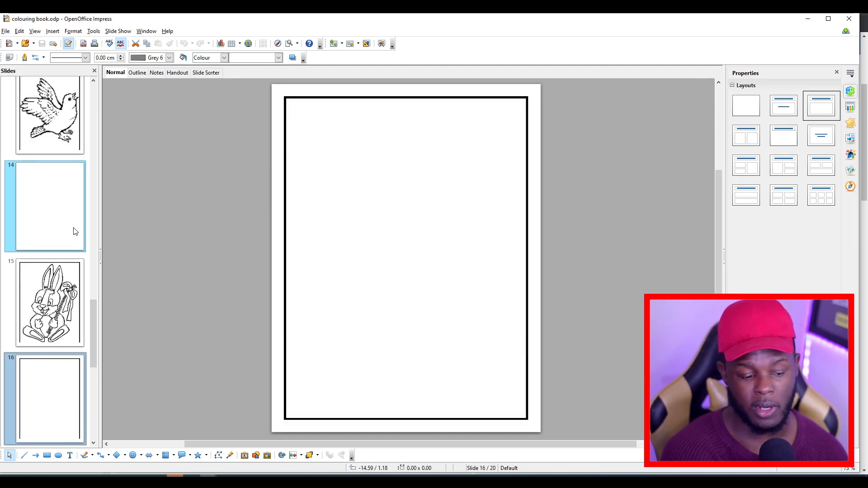
pyautogui.press('Down')
pyautogui.press('Down')
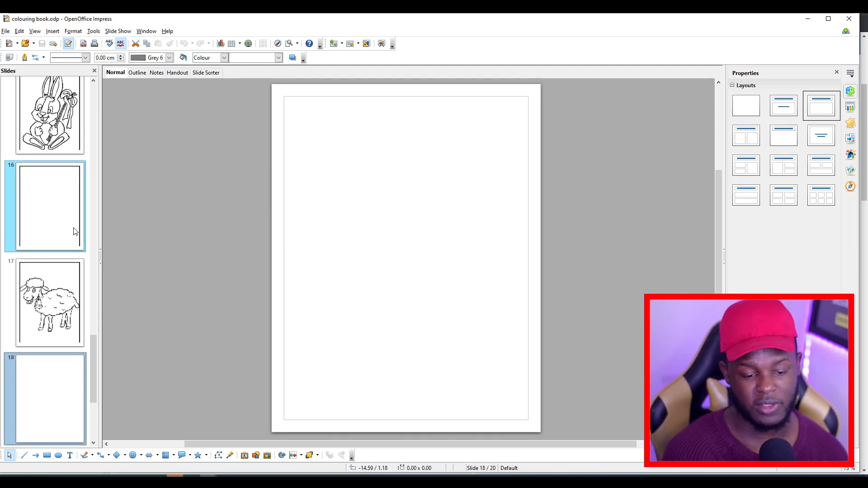
pyautogui.press('Down')
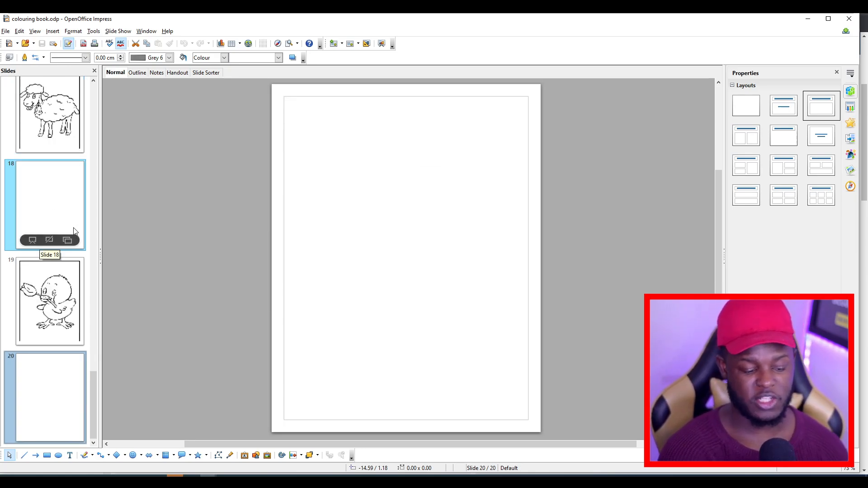
pyautogui.moveTo(96, 406); pyautogui.dragTo(107, 106)
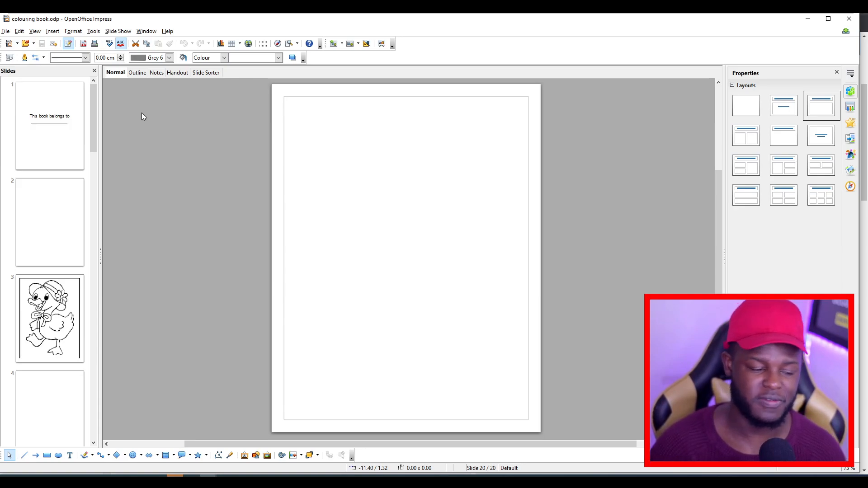
pyautogui.click(6, 31)
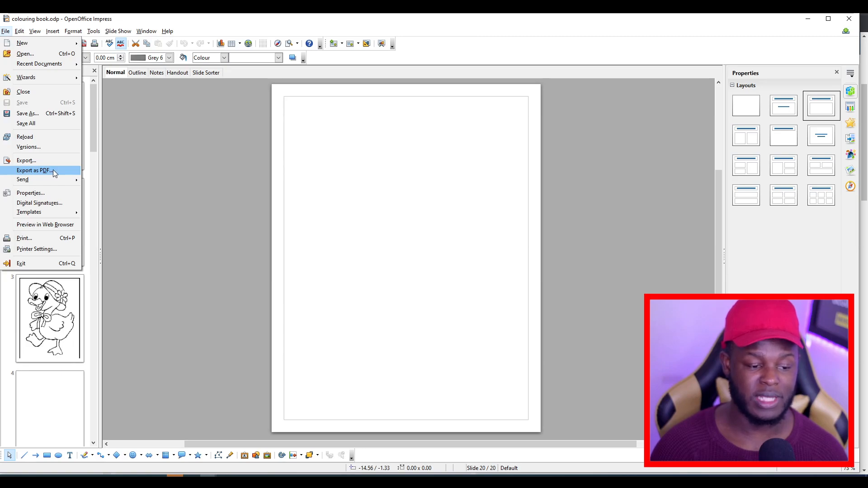
pyautogui.click(297, 177)
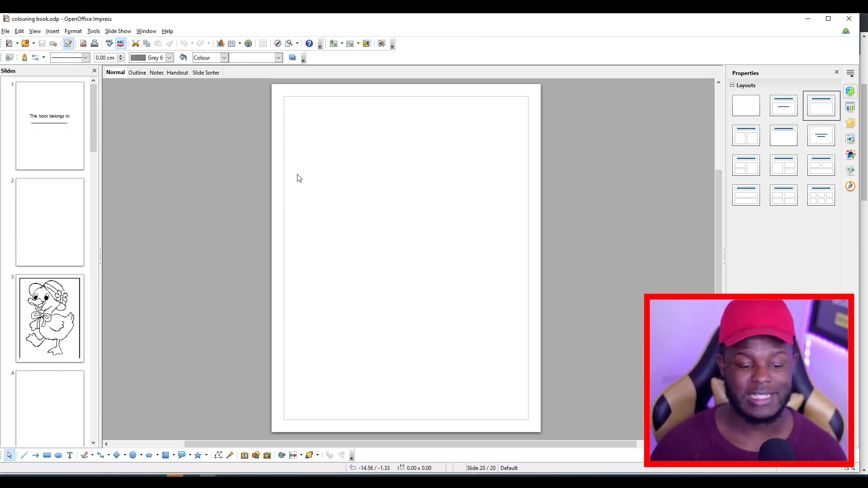